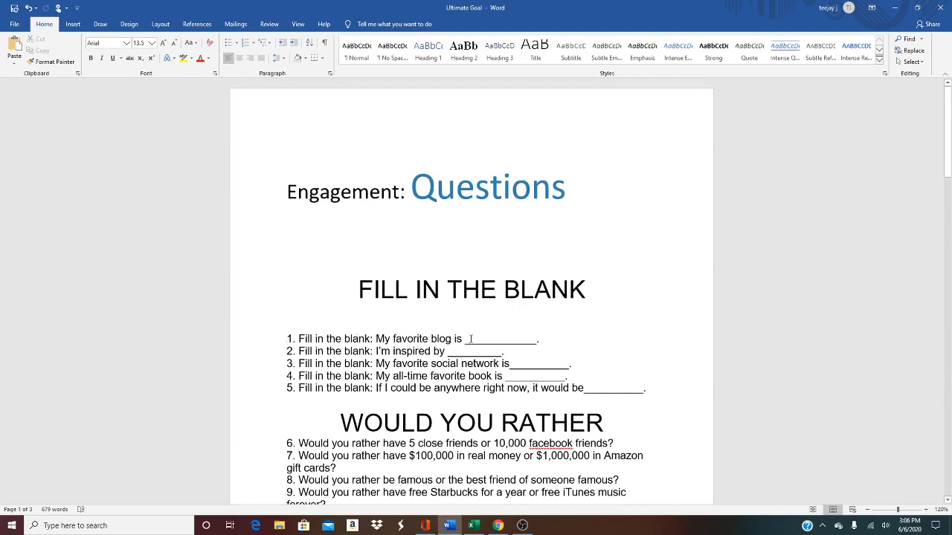
# - Select the first fill-in-the-blank phrase, "My favorite blog is" with its blank, and start a new Facebook Post design in Canva
pyautogui.moveTo(376, 338); pyautogui.dragTo(524, 338)
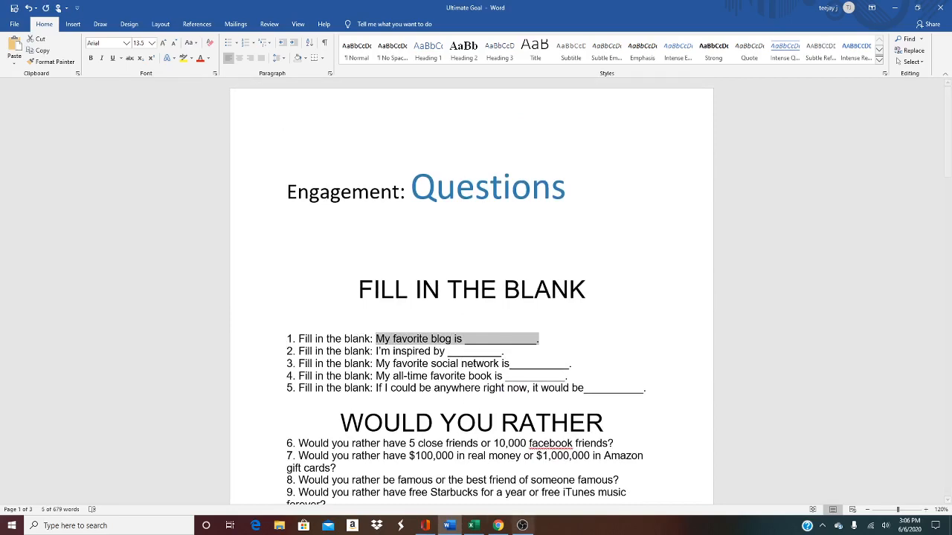
pyautogui.click(497, 526)
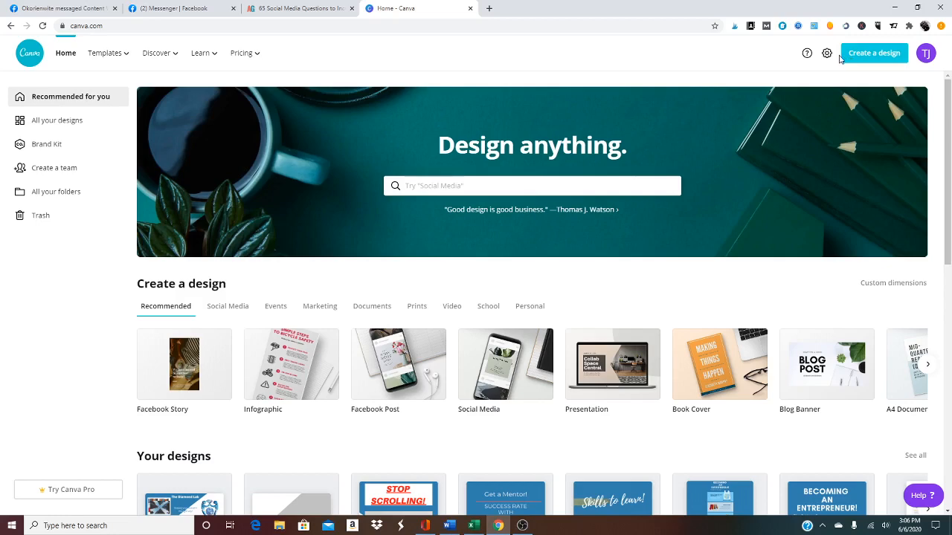
pyautogui.click(397, 380)
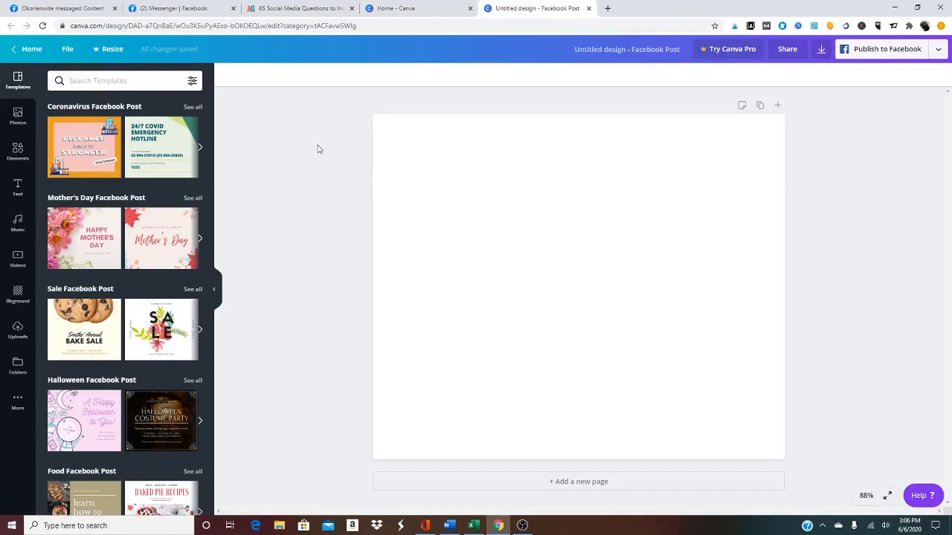
pyautogui.click(470, 178)
pyautogui.click(227, 73)
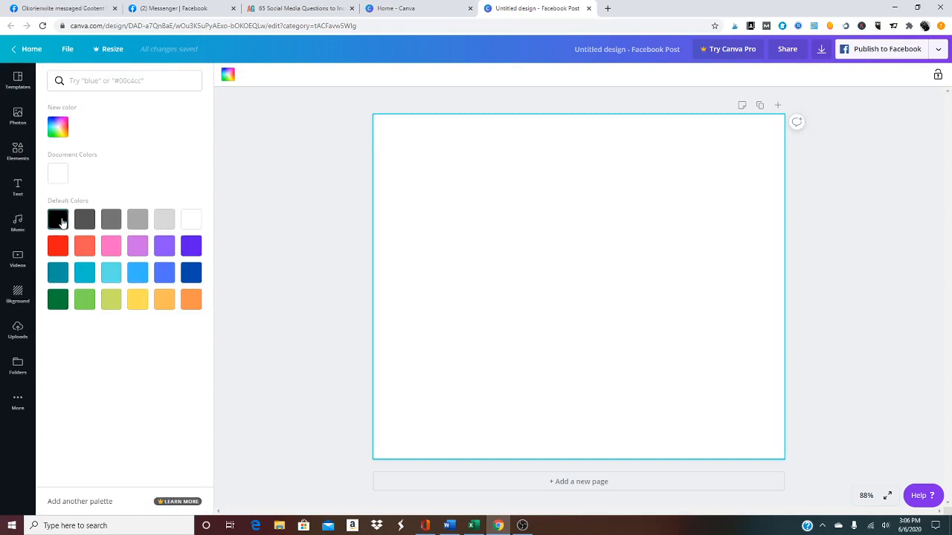
pyautogui.click(68, 129)
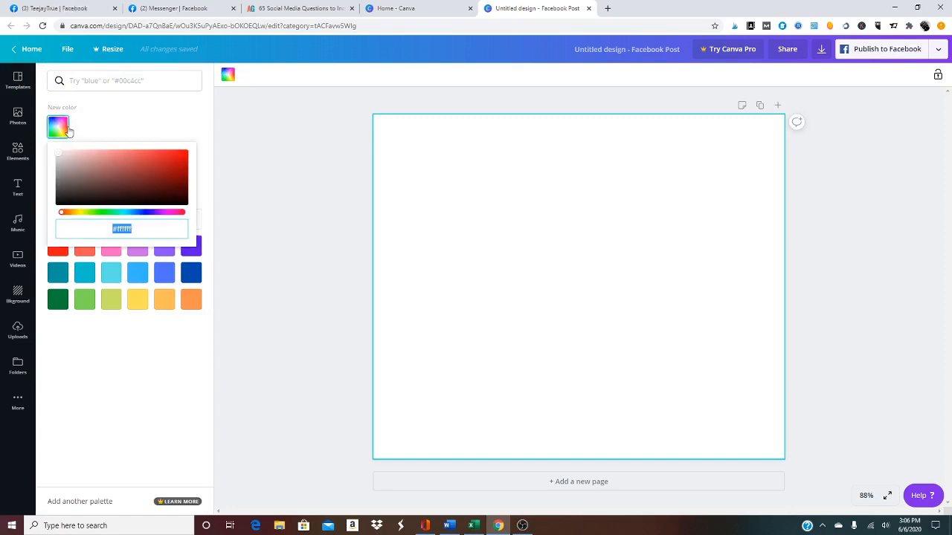
pyautogui.click(135, 213)
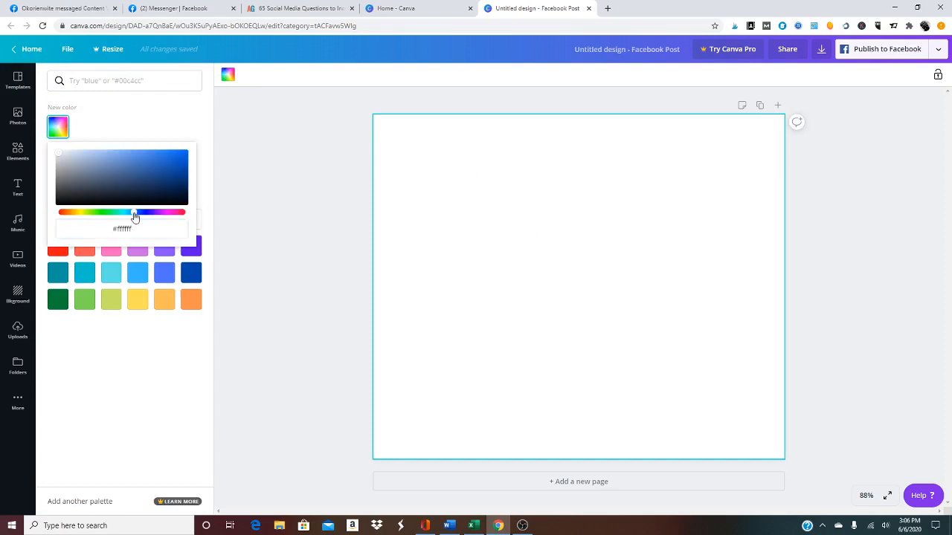
pyautogui.click(106, 110)
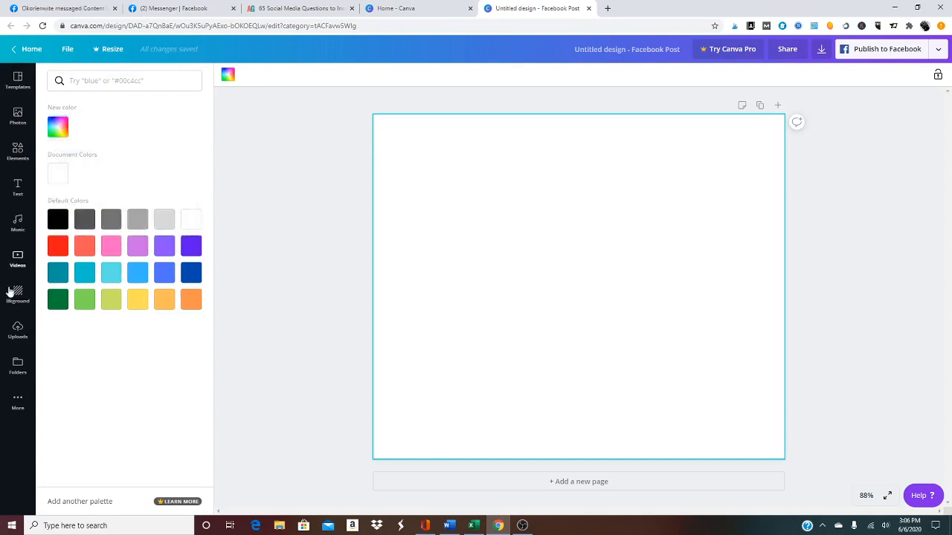
# - Look over the uploaded images for the design, and open unsplash.com in a new browser tab
pyautogui.click(17, 329)
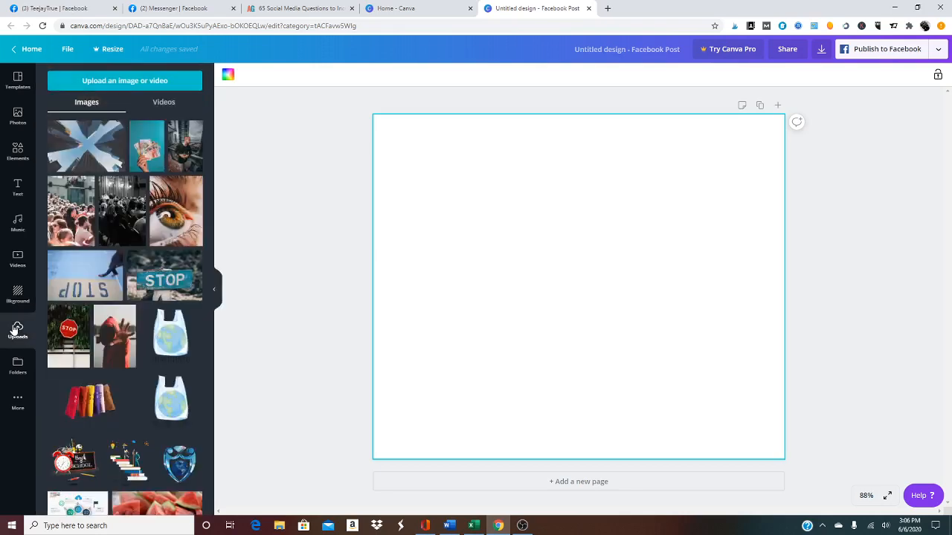
pyautogui.scroll(-5, 95, 269)
pyautogui.scroll(5, 97, 269)
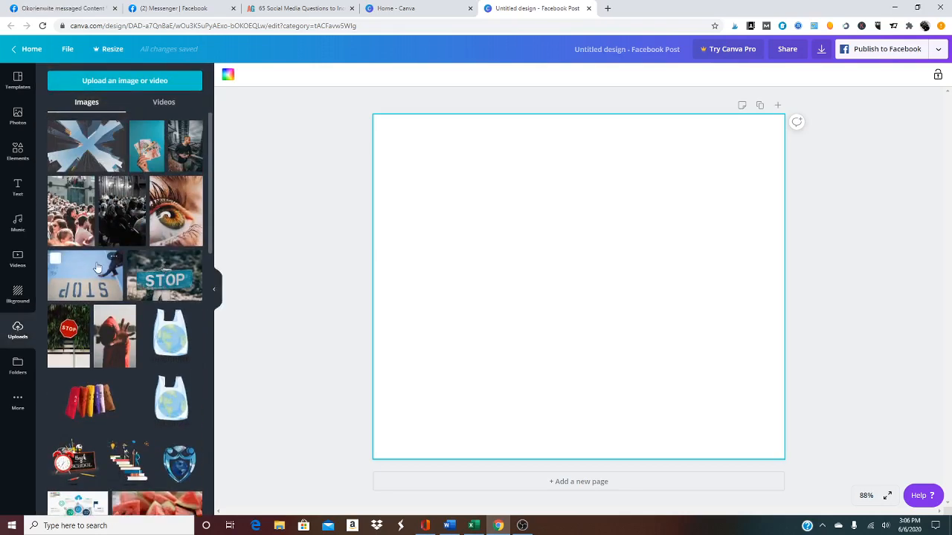
pyautogui.click(607, 9)
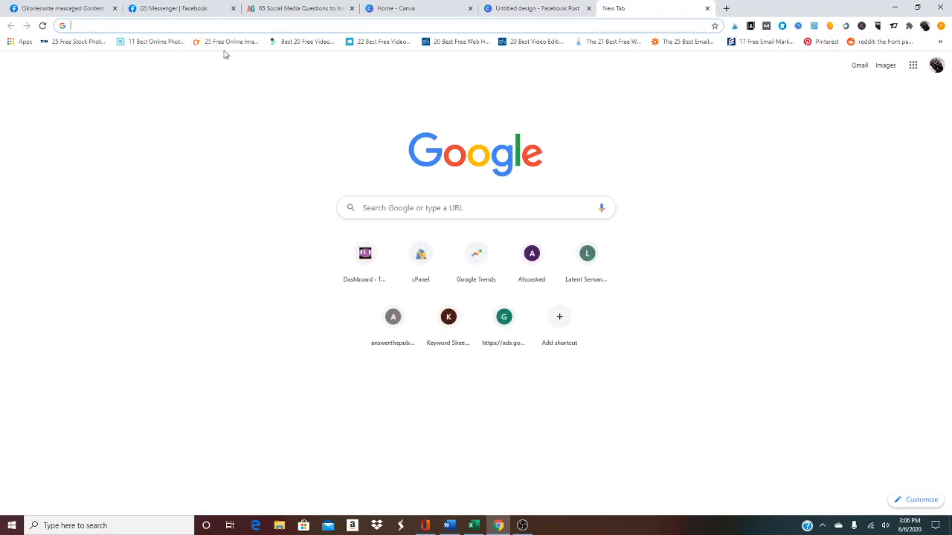
pyautogui.write('unsplash.com')
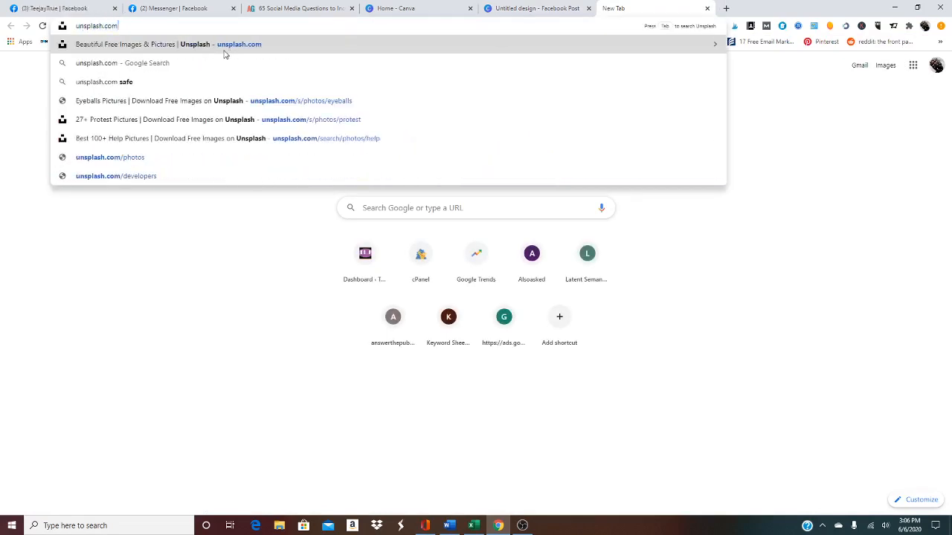
pyautogui.press('Return')
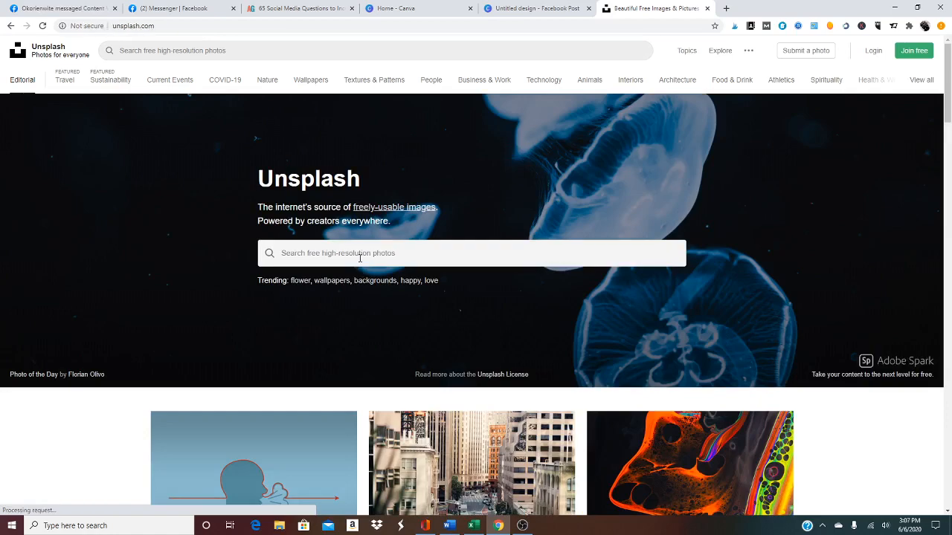
# - Recheck the selected question in the Word document, and search Unsplash in the browser for "blog" photos
pyautogui.click(448, 525)
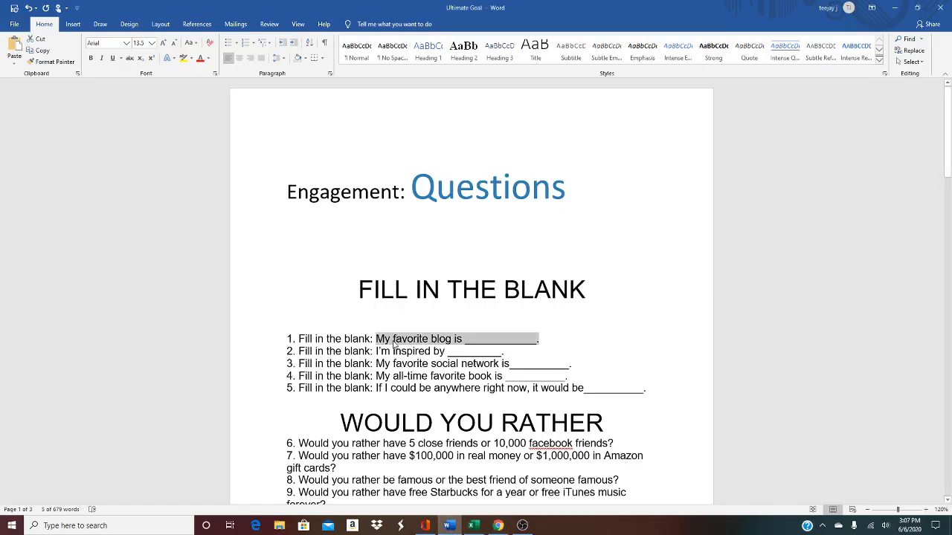
pyautogui.click(496, 526)
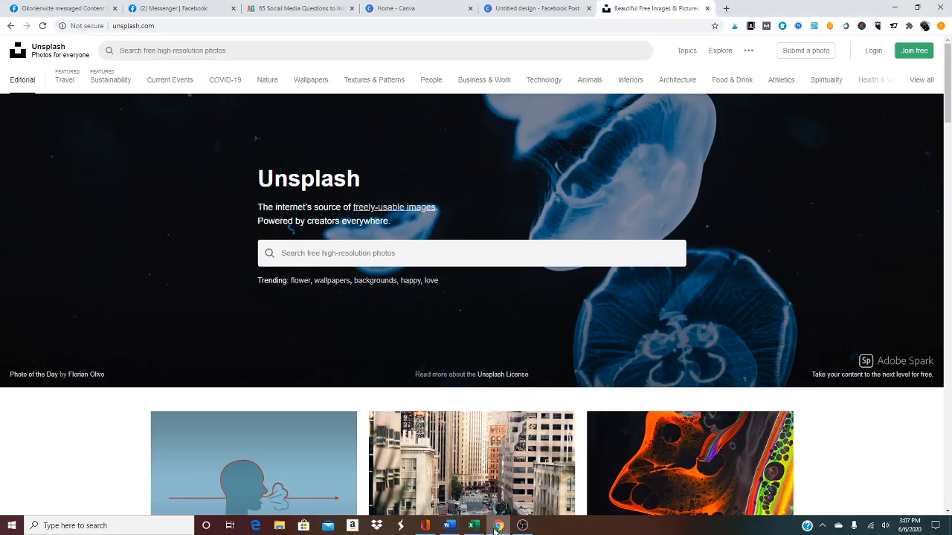
pyautogui.click(331, 253)
pyautogui.write('blog')
pyautogui.press('Return')
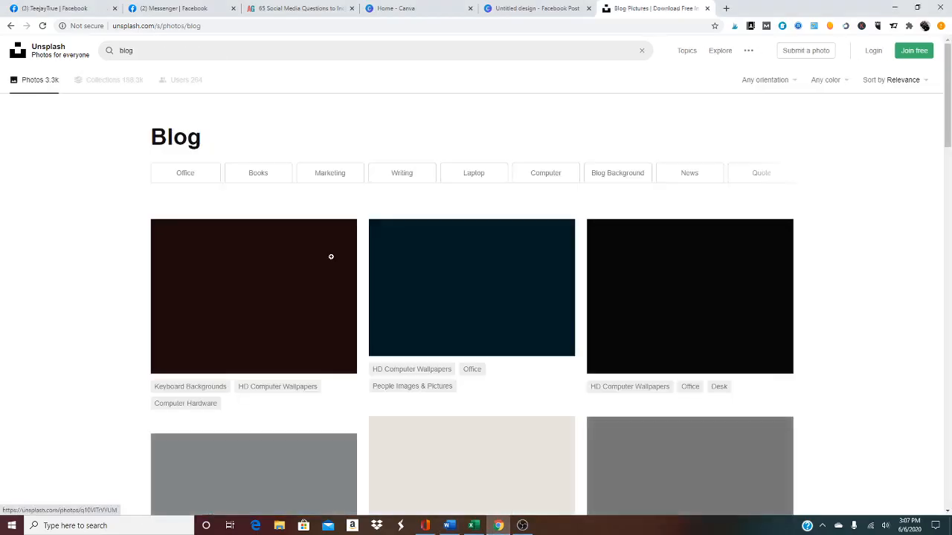
# - Browse the blog photo results for an image with enough empty space to serve as a post background
pyautogui.scroll(-5, 421, 257)
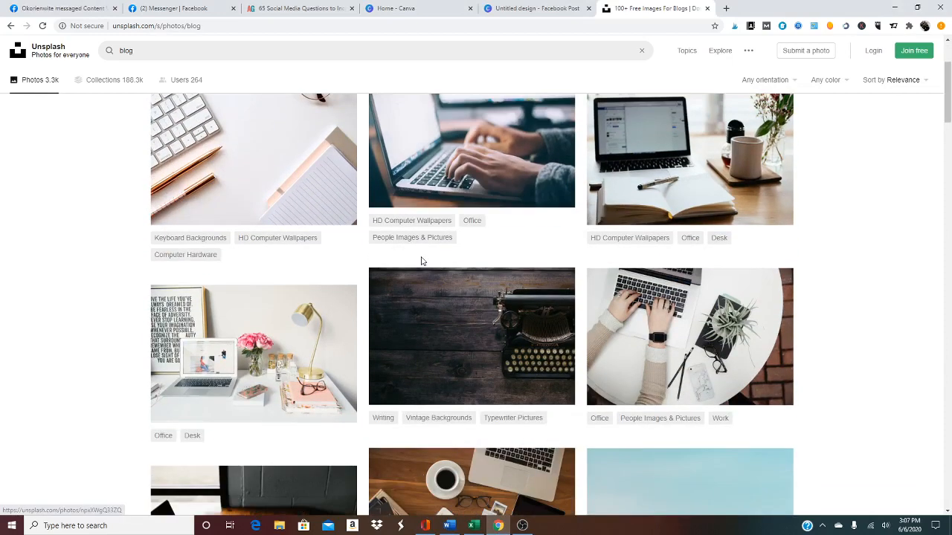
pyautogui.scroll(-5, 421, 257)
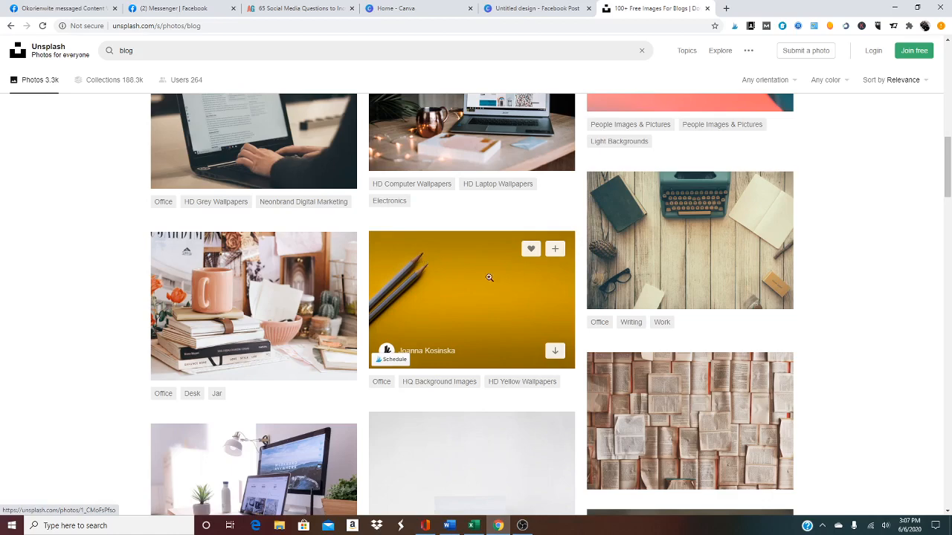
pyautogui.scroll(-3, 512, 329)
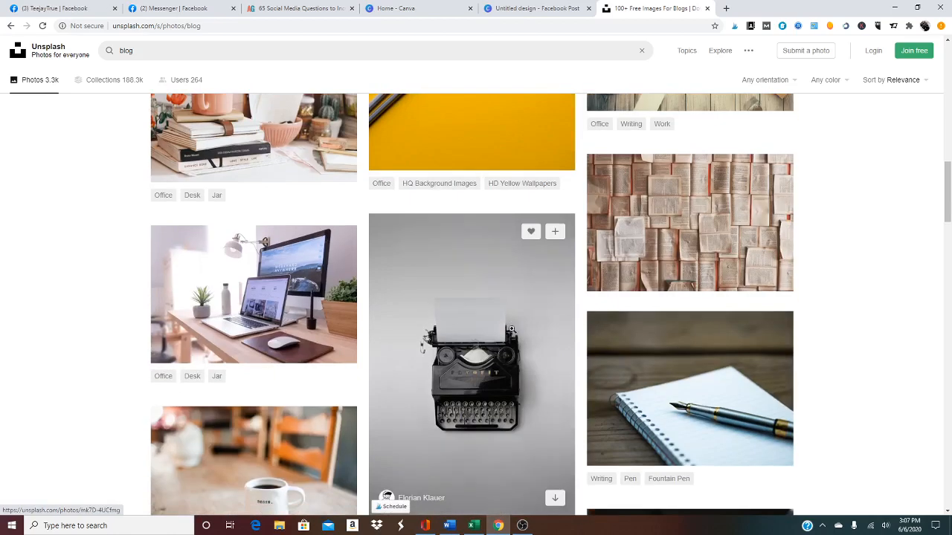
pyautogui.scroll(-9, 512, 329)
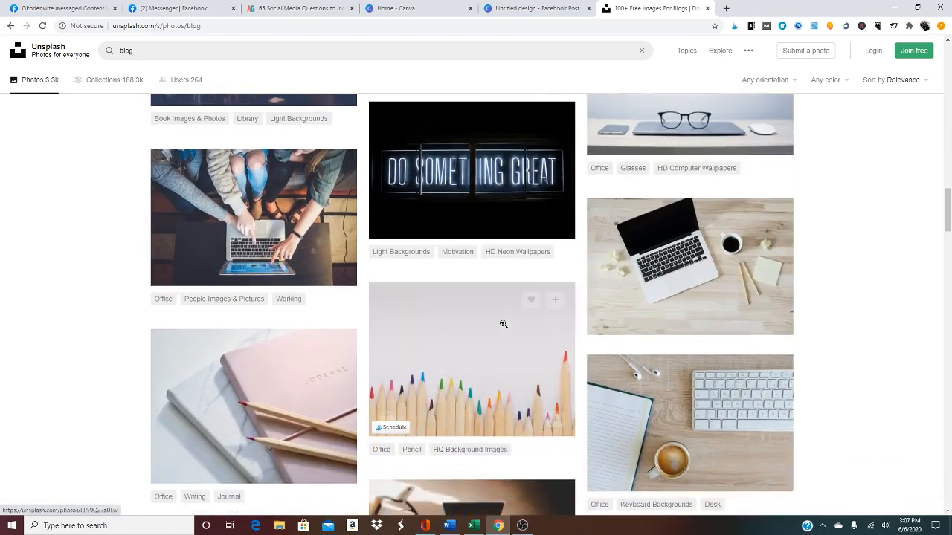
pyautogui.scroll(-4, 503, 323)
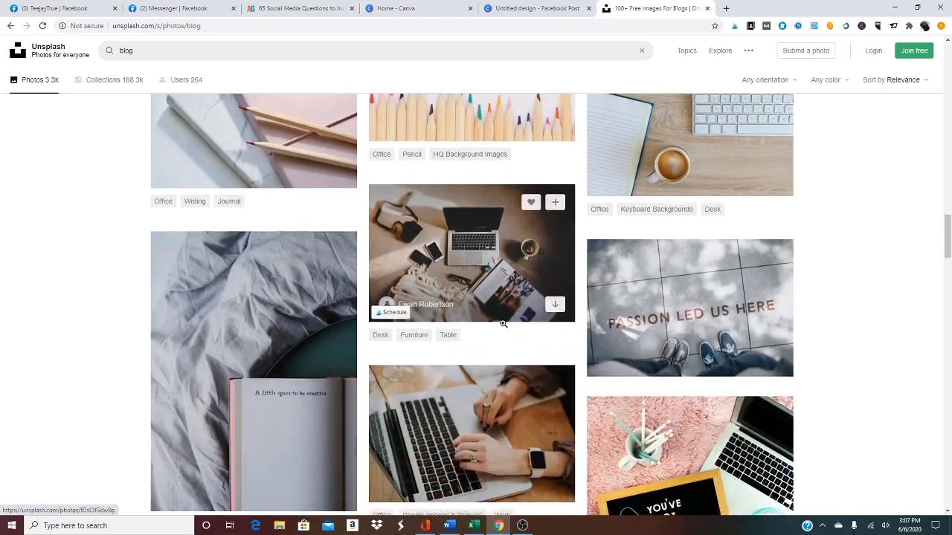
pyautogui.scroll(-3, 502, 325)
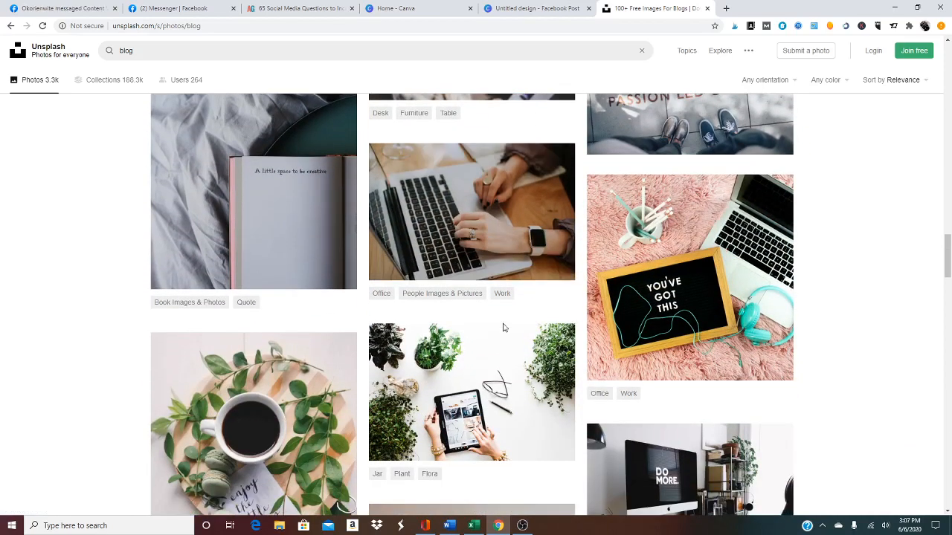
pyautogui.scroll(-6, 503, 327)
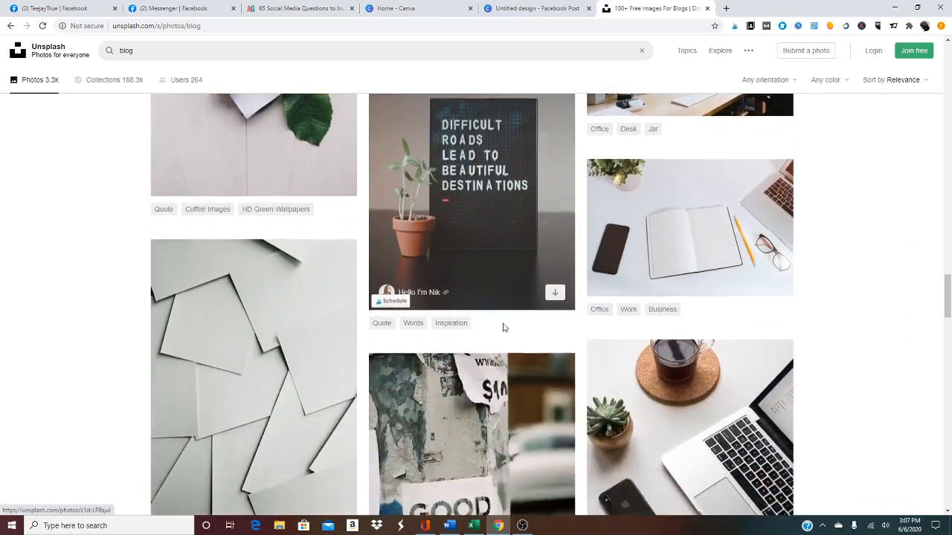
pyautogui.scroll(-5, 502, 327)
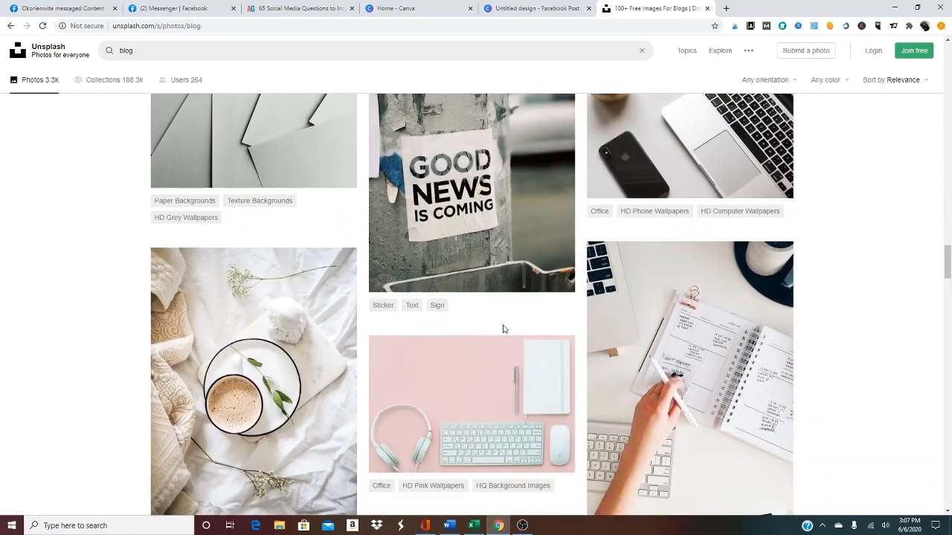
pyautogui.scroll(-7, 502, 328)
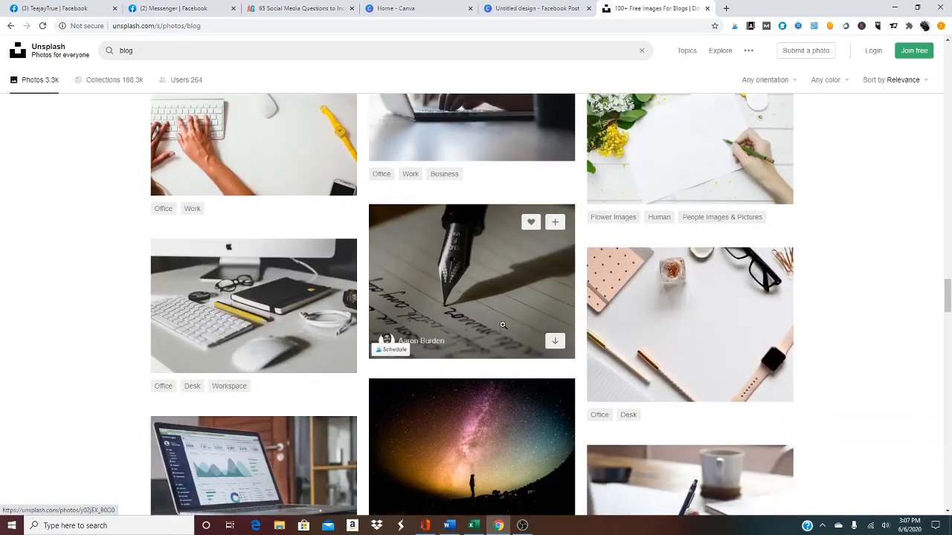
pyautogui.scroll(20, 503, 325)
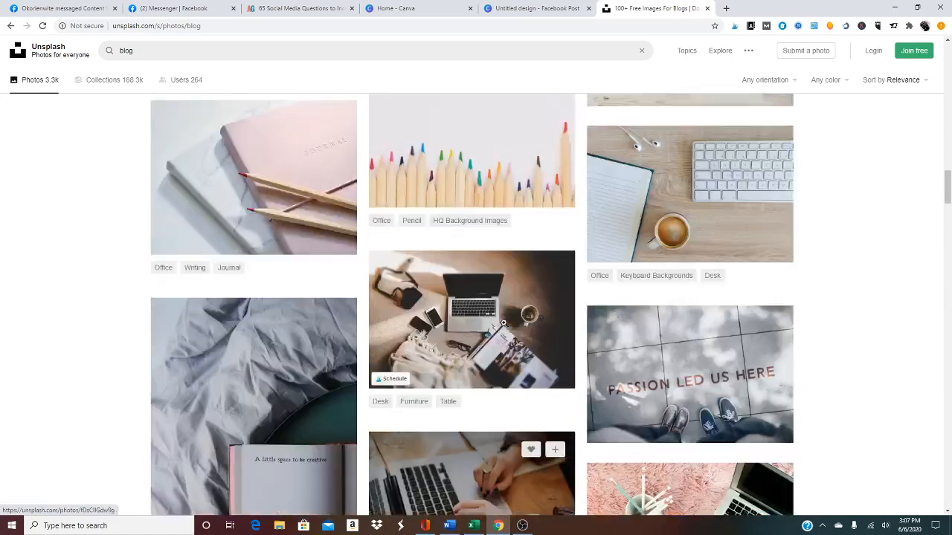
pyautogui.scroll(9, 504, 324)
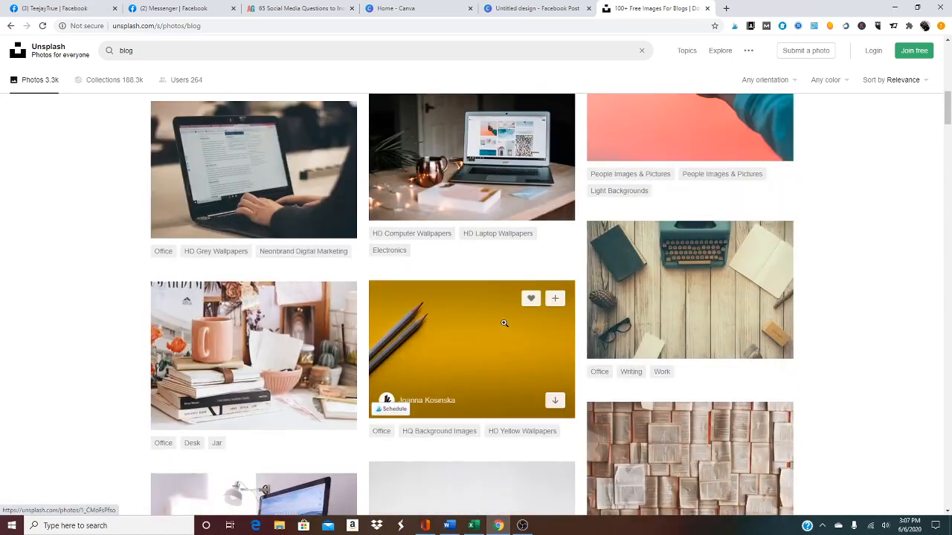
# - Preview the photo of two gray pencils on a yellow surface, and download it from the results
pyautogui.click(551, 372)
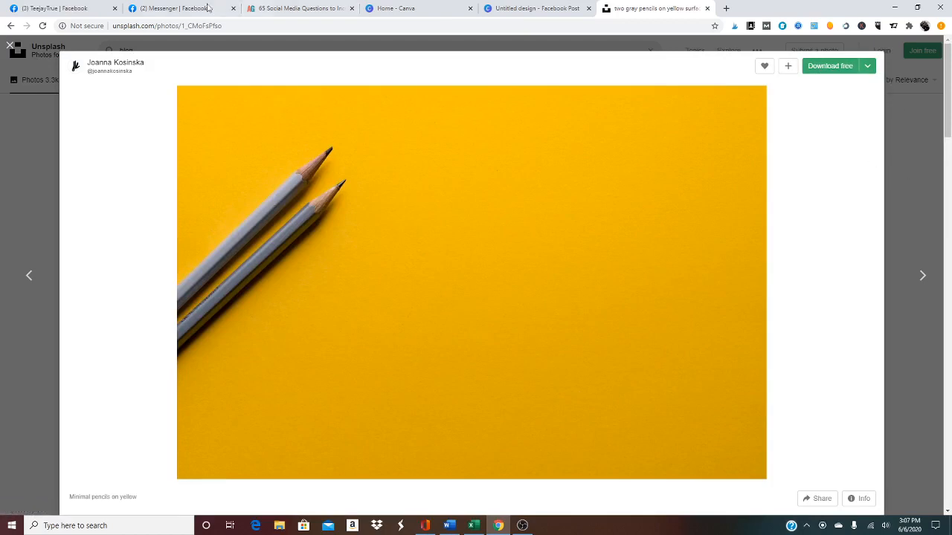
pyautogui.click(13, 47)
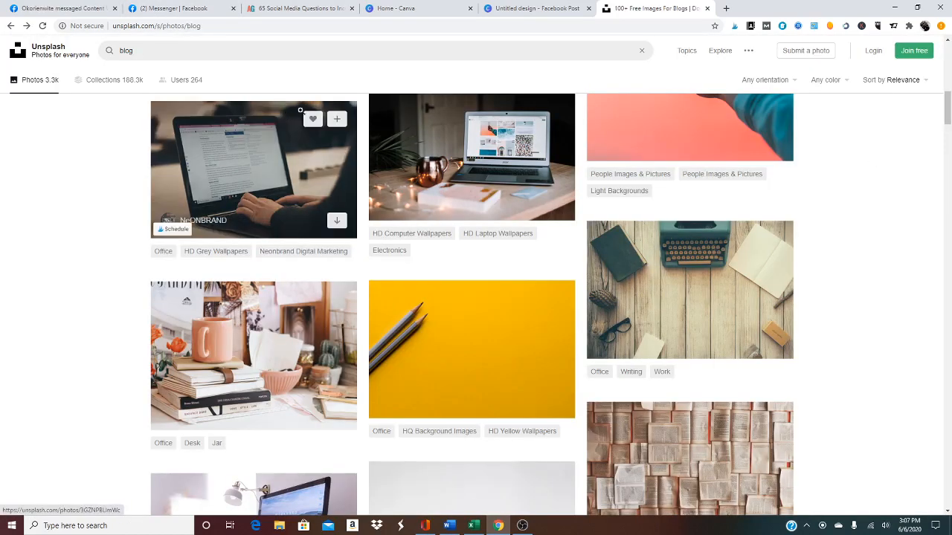
pyautogui.moveTo(559, 404)
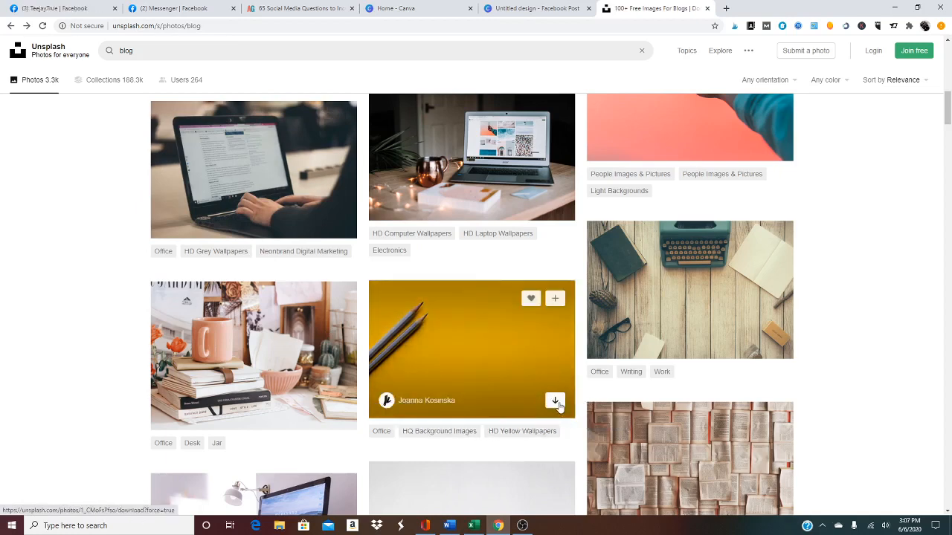
pyautogui.click(555, 401)
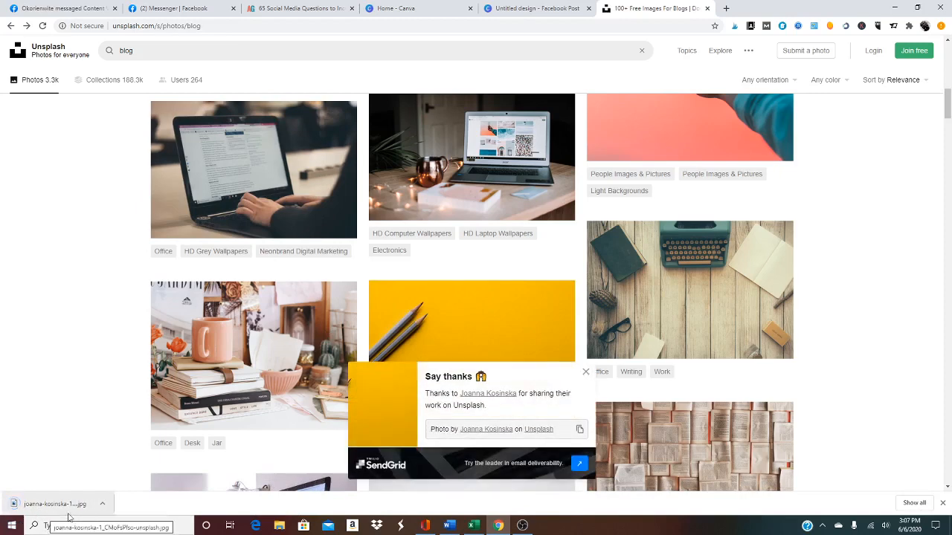
# - Upload the yellow pencil photo from the Downloads folder to the Canva Facebook Post design, and add it to the blank page
pyautogui.click(512, 12)
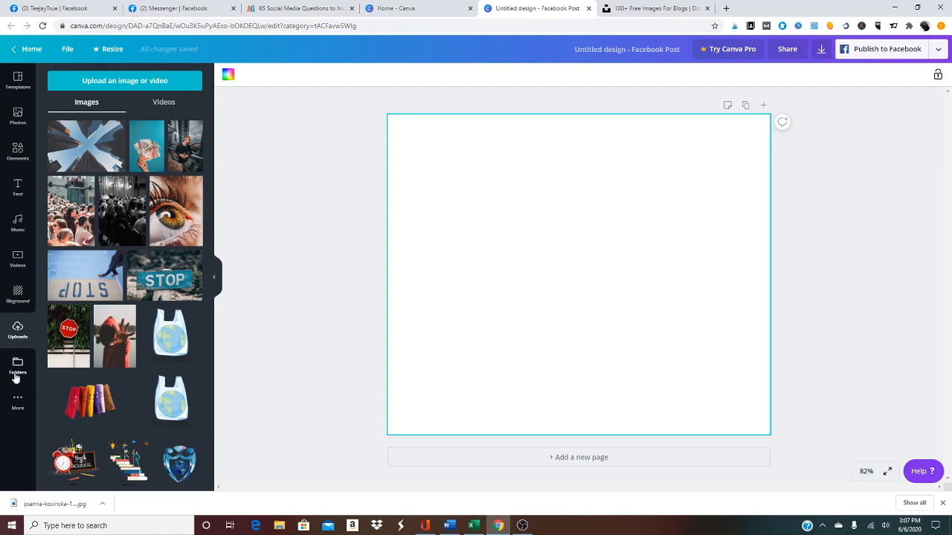
pyautogui.click(126, 81)
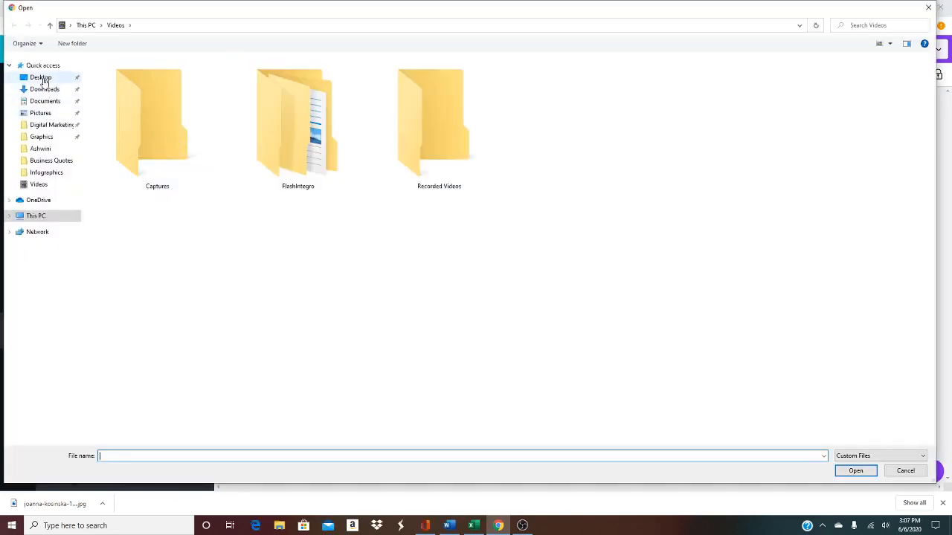
pyautogui.click(42, 89)
pyautogui.click(156, 145)
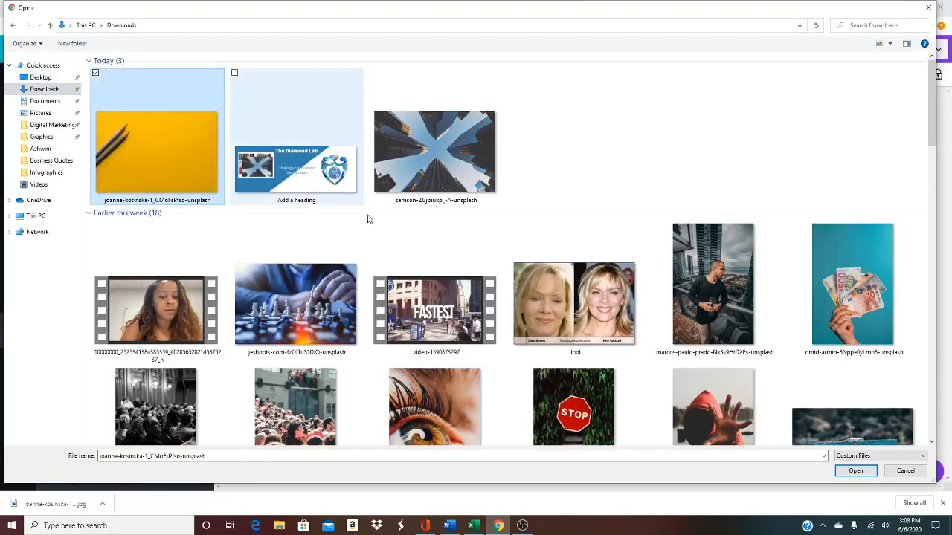
pyautogui.click(848, 473)
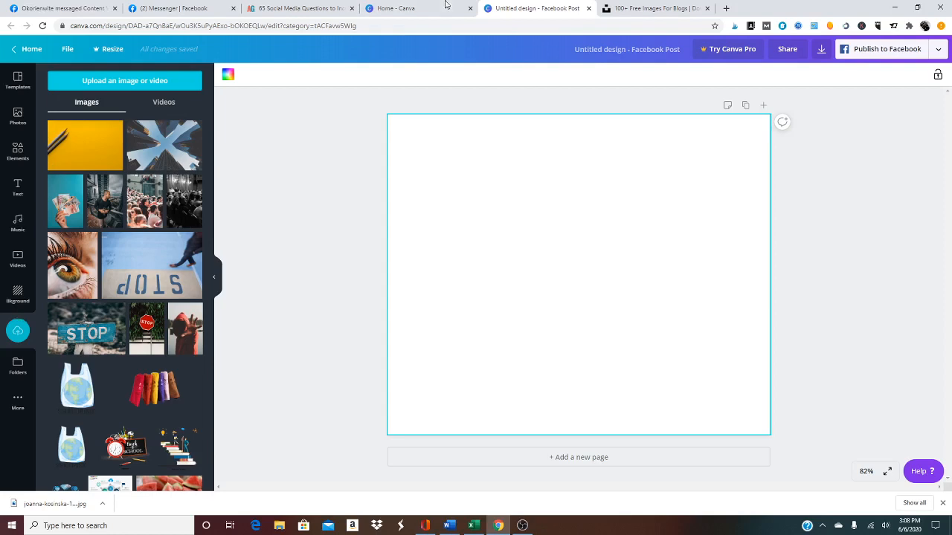
pyautogui.click(92, 155)
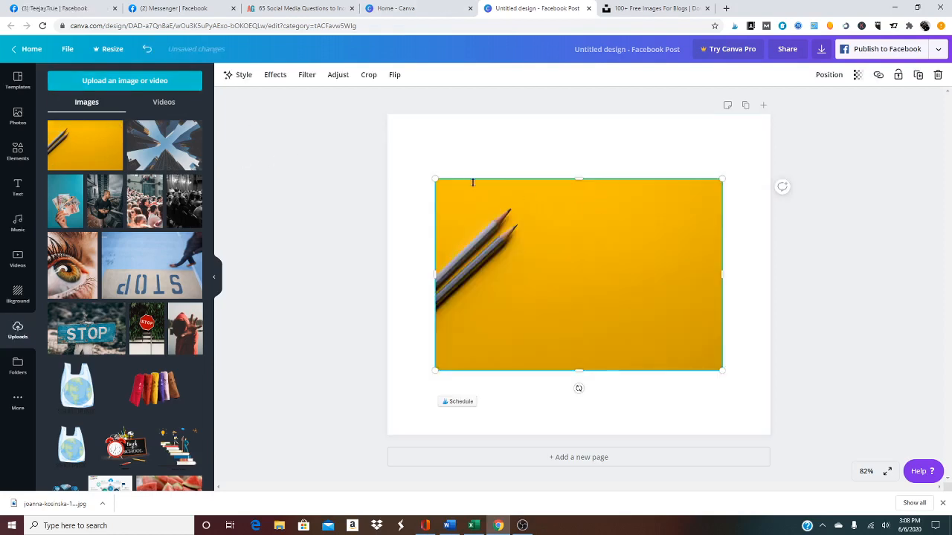
# - Stretch the pencil photo to cover the whole page, and shift it right with its left edge extended back to the page edge
pyautogui.moveTo(583, 179); pyautogui.dragTo(586, 114)
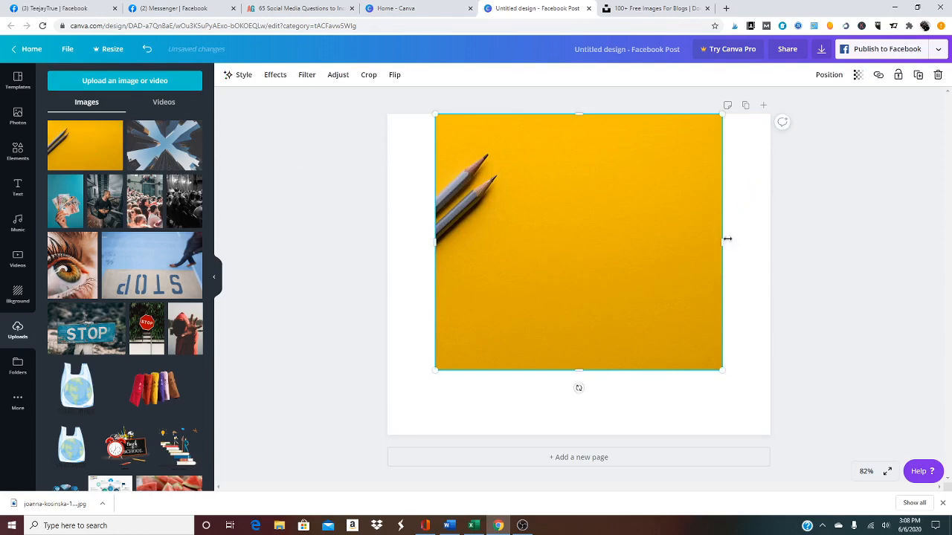
pyautogui.moveTo(727, 238); pyautogui.dragTo(772, 239)
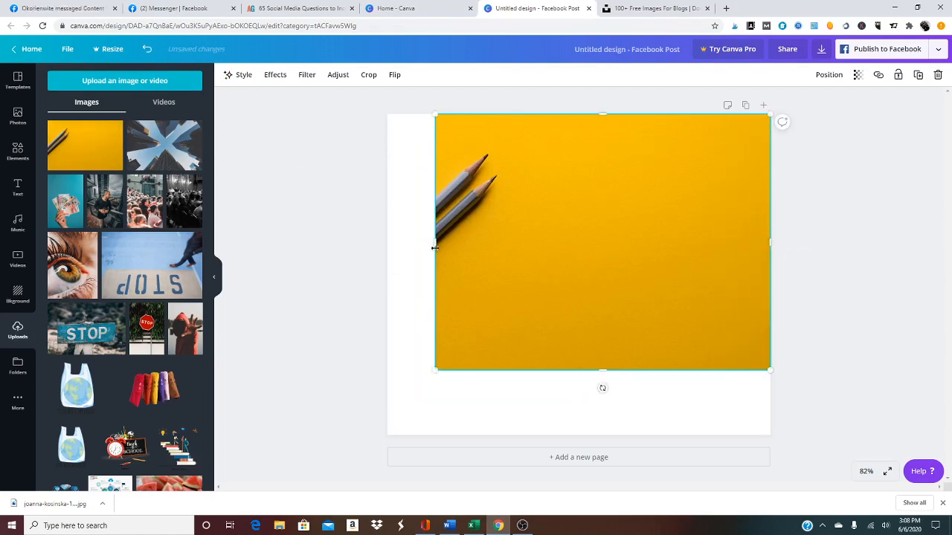
pyautogui.moveTo(435, 249); pyautogui.dragTo(387, 248)
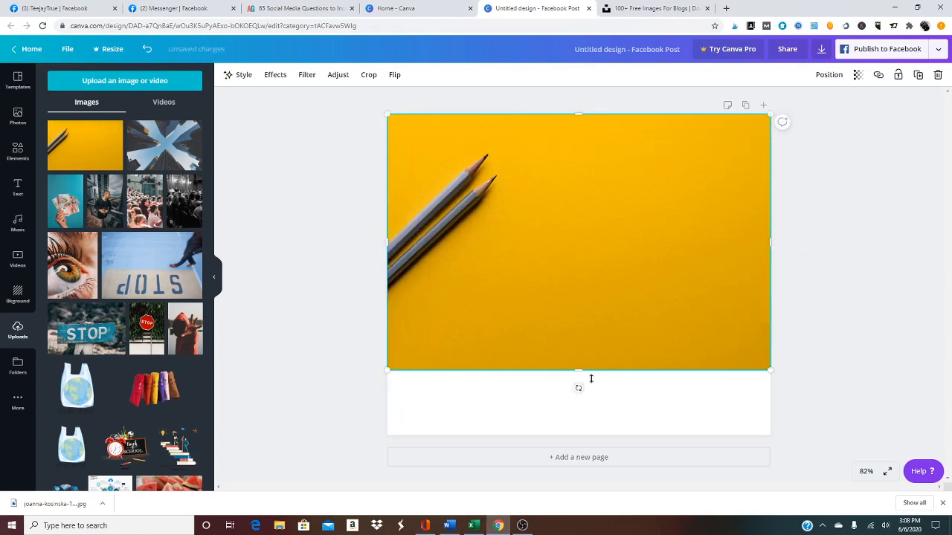
pyautogui.moveTo(579, 372); pyautogui.dragTo(583, 435)
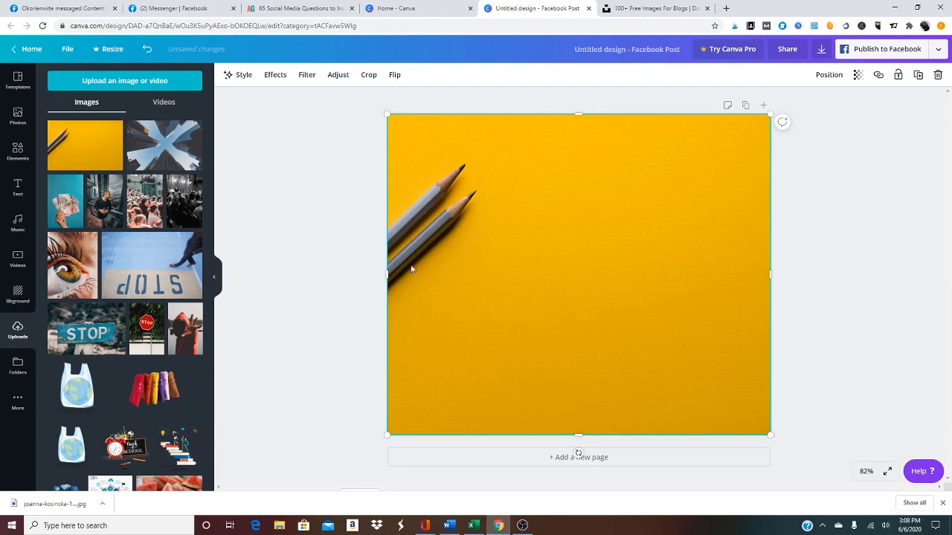
pyautogui.moveTo(419, 245)
pyautogui.mouseDown()
pyautogui.moveTo(525, 246)
pyautogui.moveTo(504, 247)
pyautogui.mouseUp()
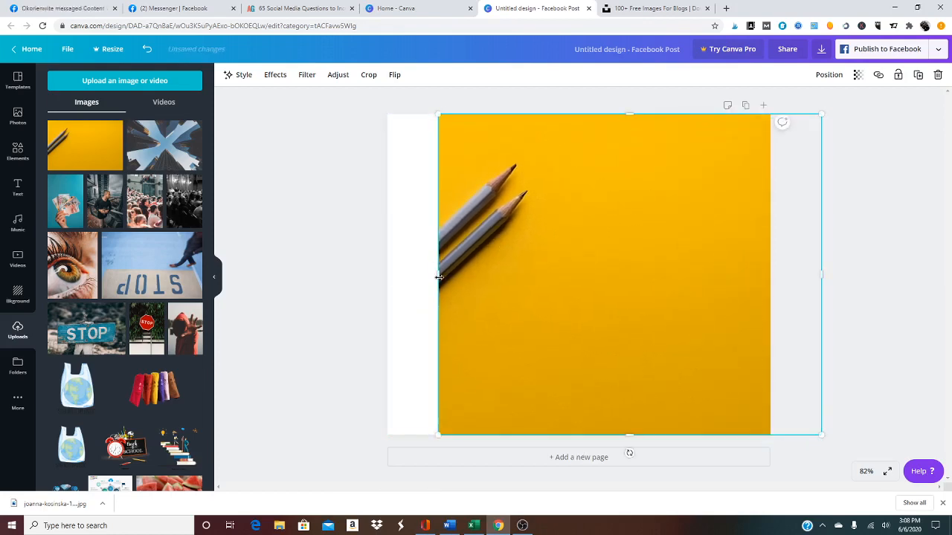
pyautogui.moveTo(438, 277); pyautogui.dragTo(389, 293)
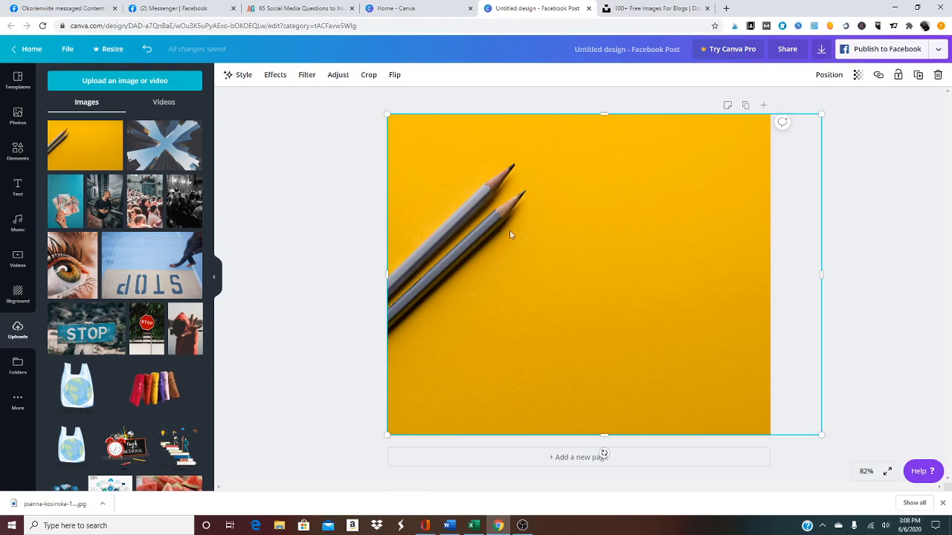
# - Browse the shapes and frames among the design elements for a graphic that could hold the question text
pyautogui.click(18, 151)
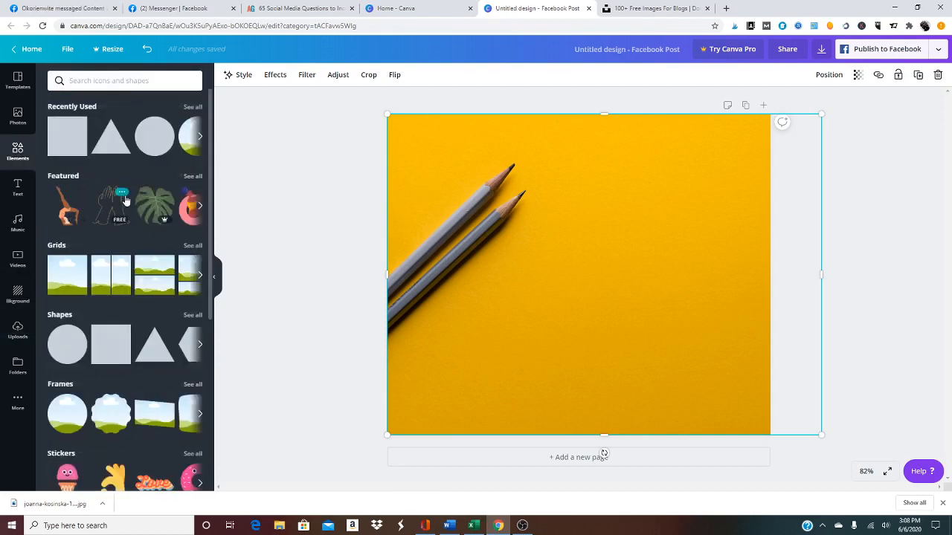
pyautogui.scroll(-3, 128, 290)
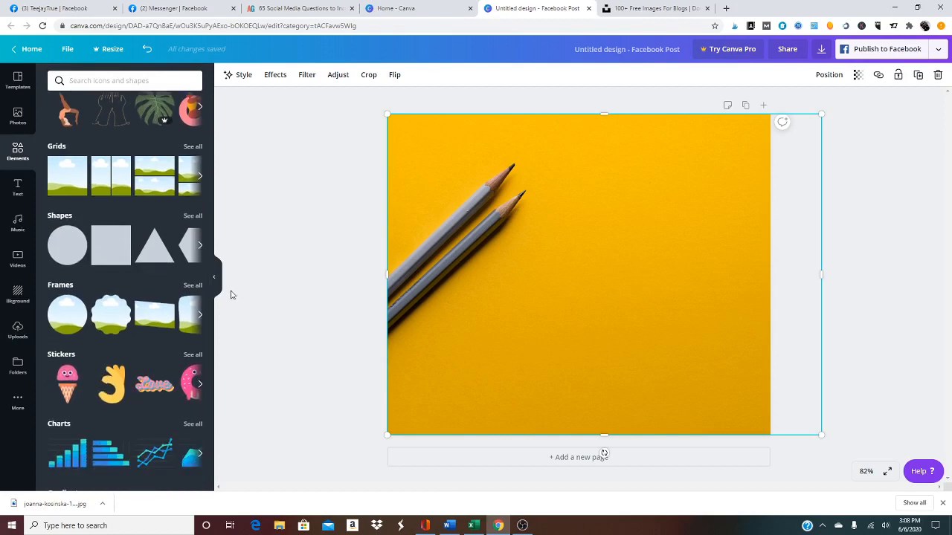
pyautogui.scroll(3, 186, 290)
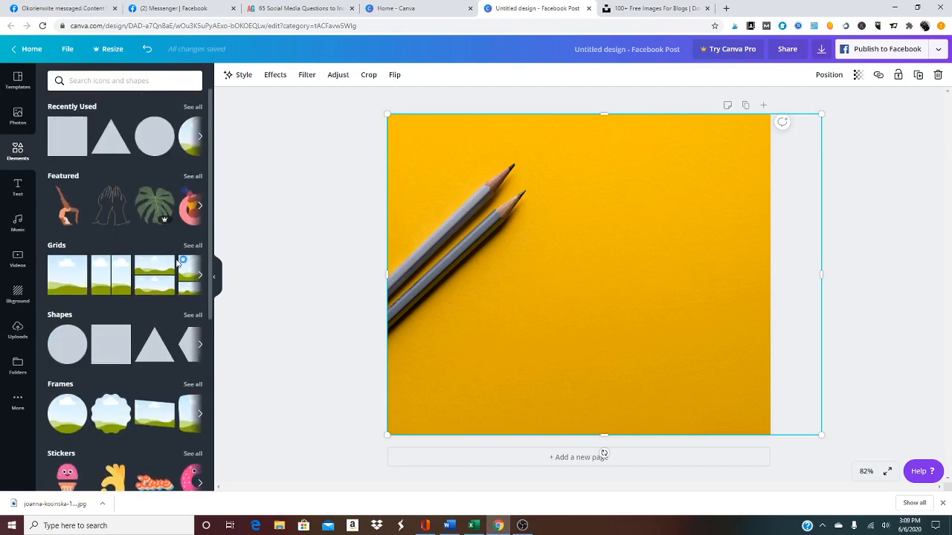
pyautogui.click(200, 346)
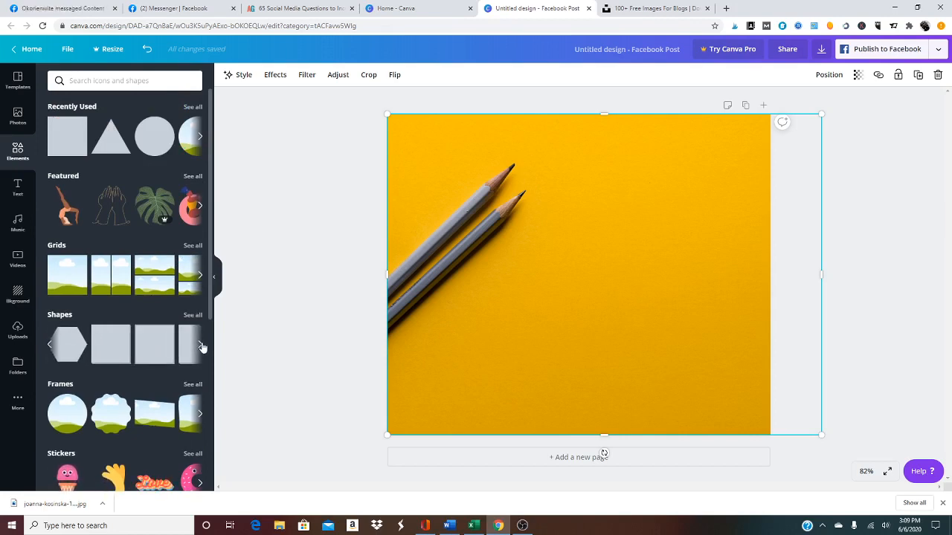
pyautogui.click(201, 346)
pyautogui.scroll(-1, 192, 357)
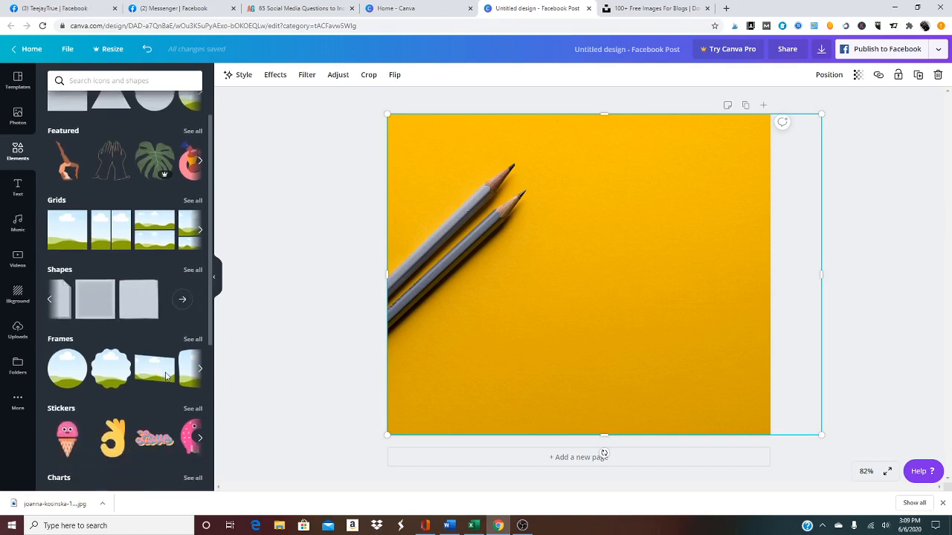
pyautogui.click(201, 365)
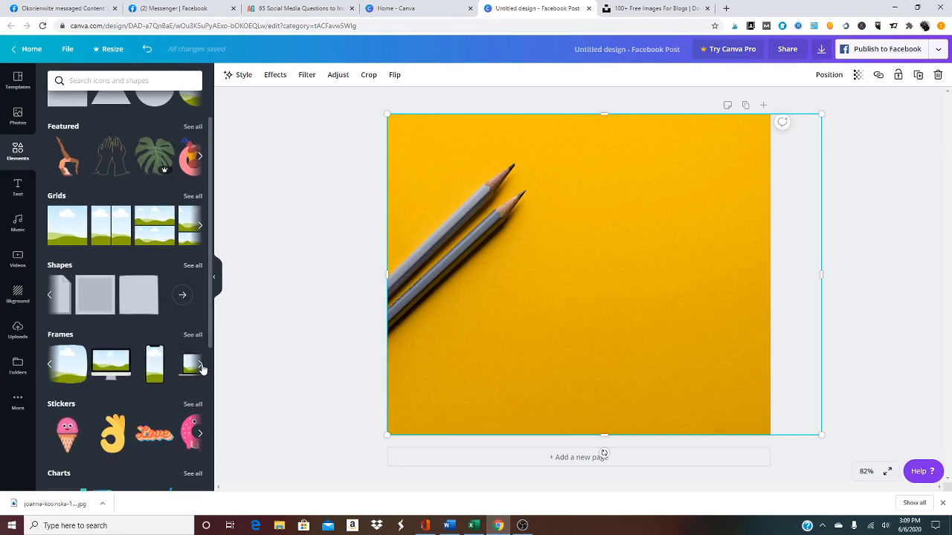
pyautogui.click(202, 365)
pyautogui.click(202, 369)
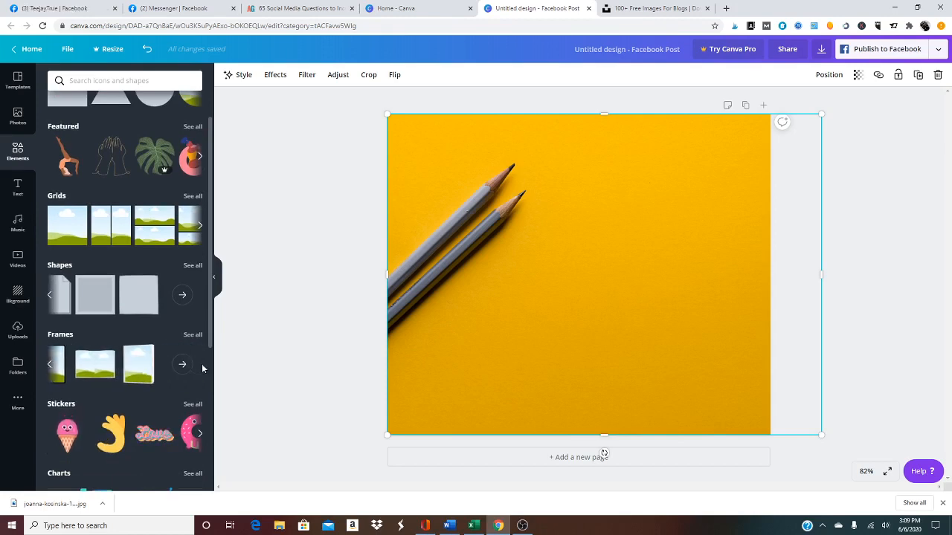
pyautogui.scroll(-3, 202, 370)
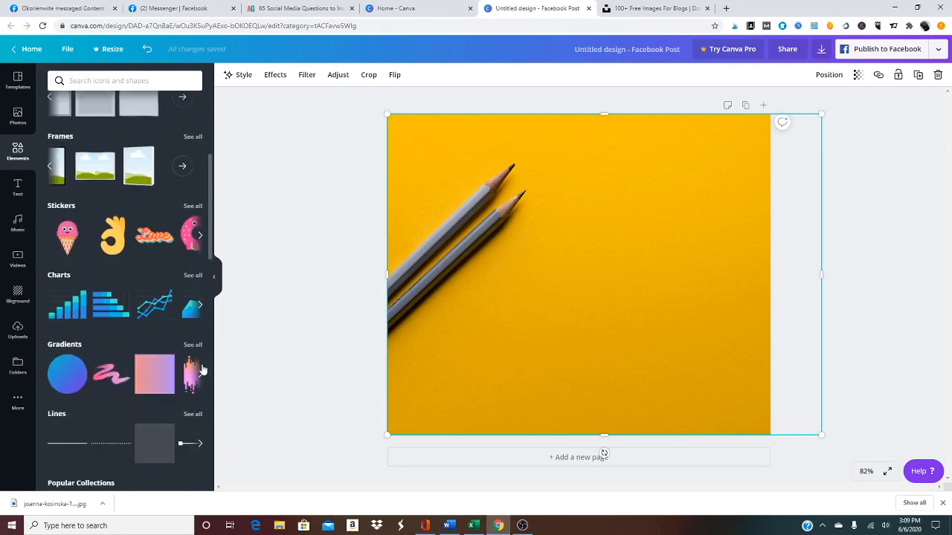
# - Add the free blue-and-pink blob gradient with small circles, and enlarge it to span most of the empty yellow area
pyautogui.click(201, 372)
pyautogui.click(201, 375)
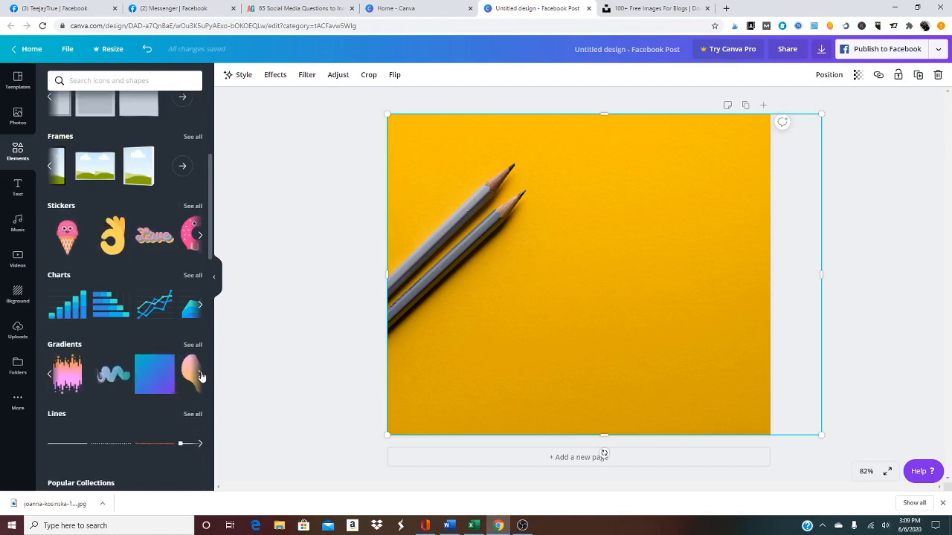
pyautogui.click(201, 375)
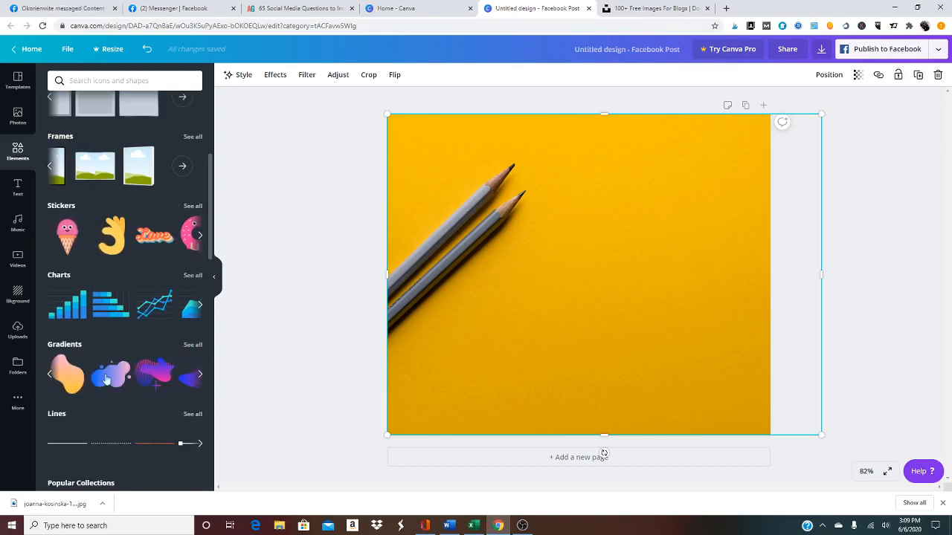
pyautogui.click(105, 382)
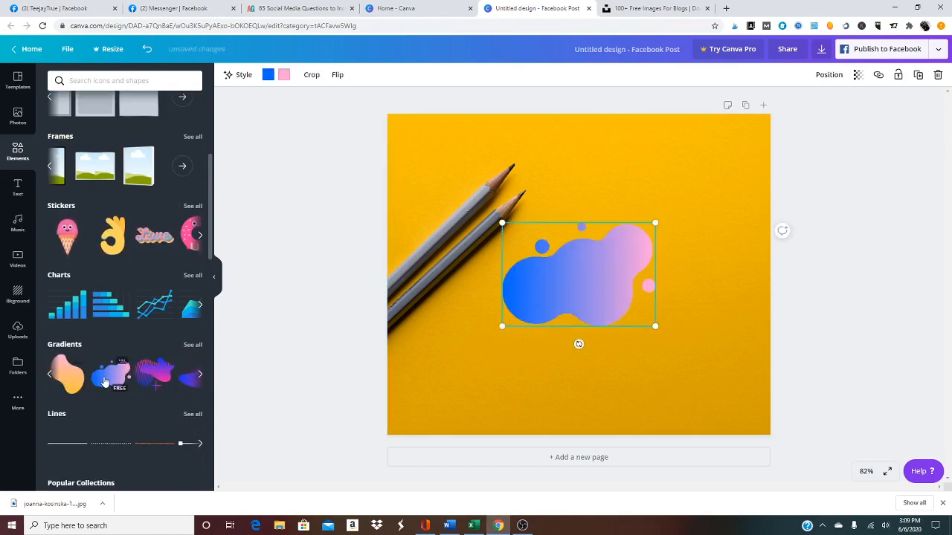
pyautogui.moveTo(655, 326); pyautogui.dragTo(747, 388)
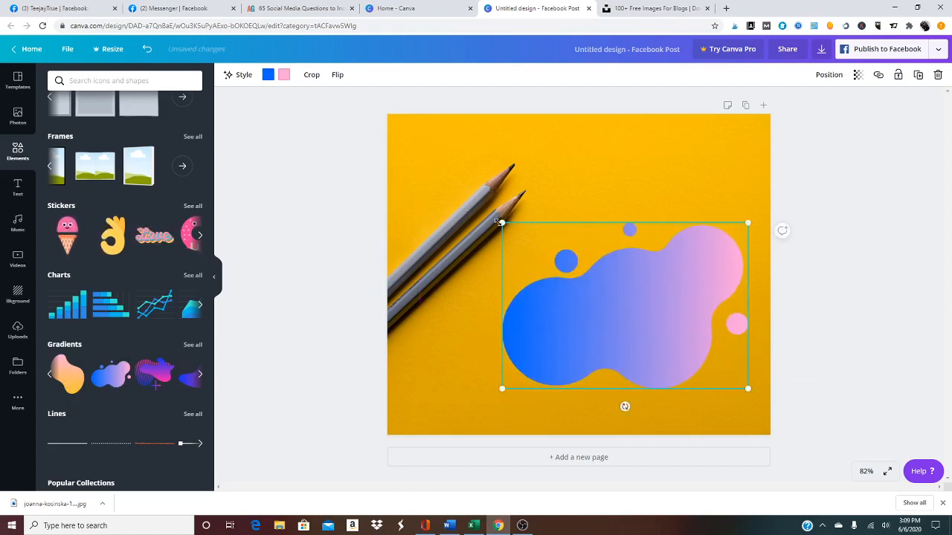
pyautogui.moveTo(501, 223); pyautogui.dragTo(447, 188)
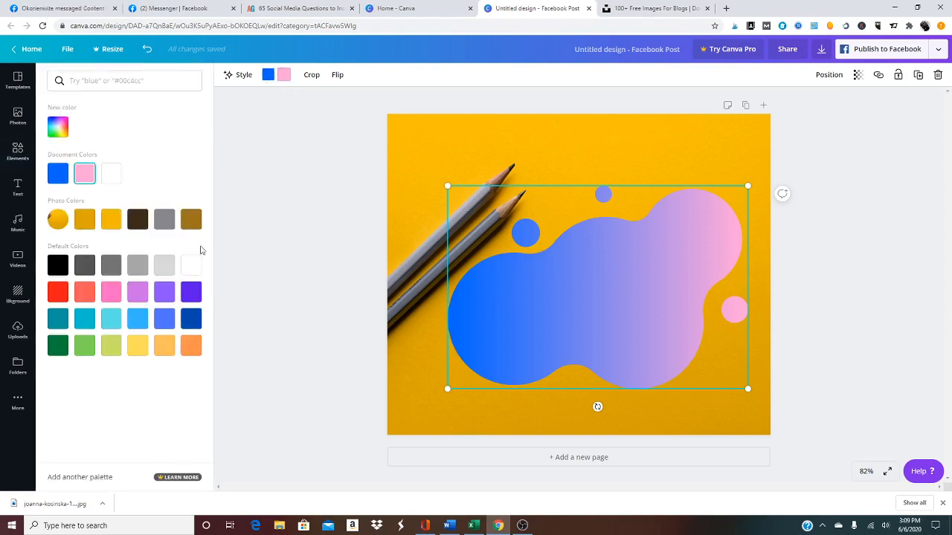
# - Try white, the photo's yellow and light gray in place of the pink in the blob's gradient
pyautogui.click(190, 265)
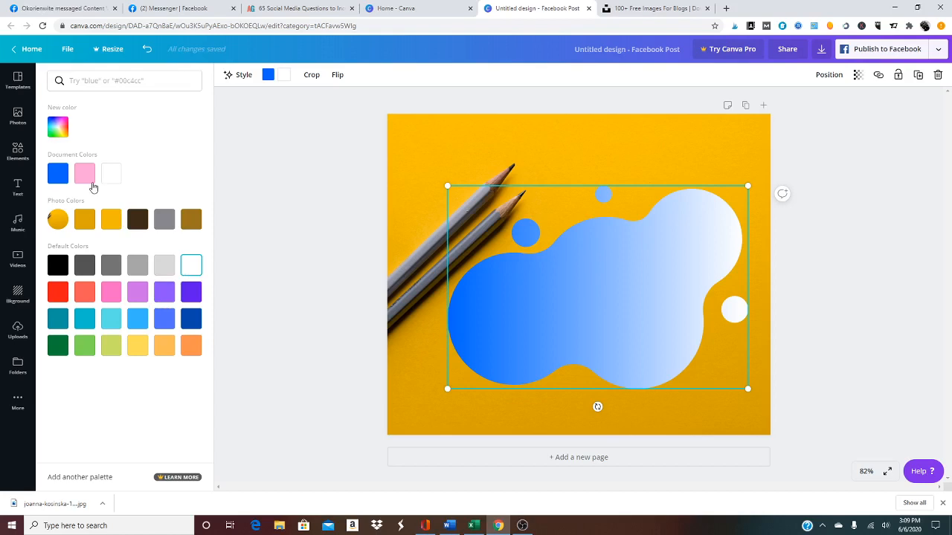
pyautogui.click(110, 227)
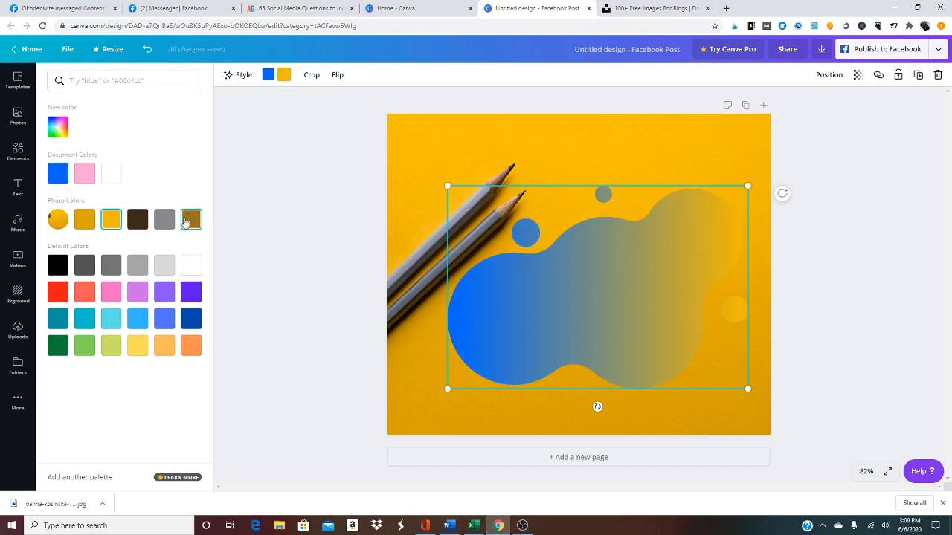
pyautogui.click(167, 269)
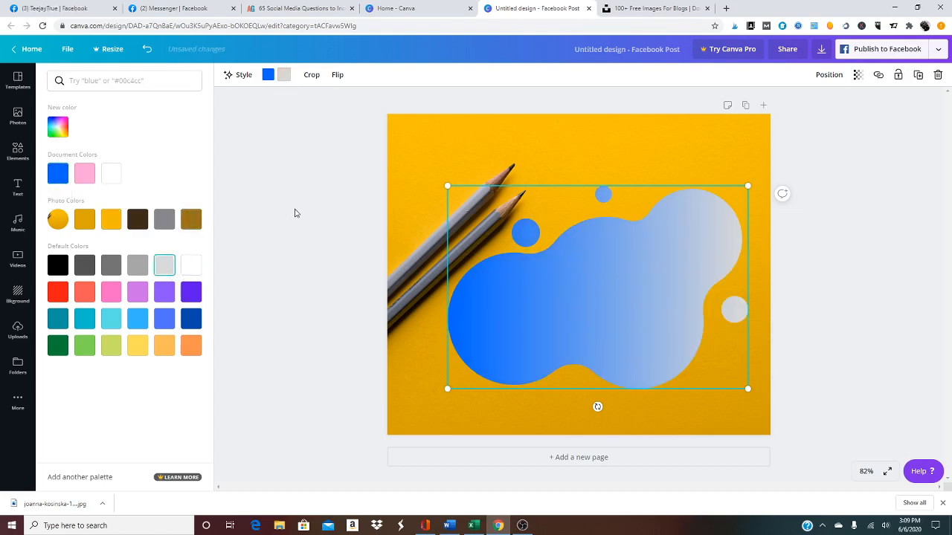
# - Replace the bright blue in the blob's gradient with the custom color #3380AE
pyautogui.click(269, 75)
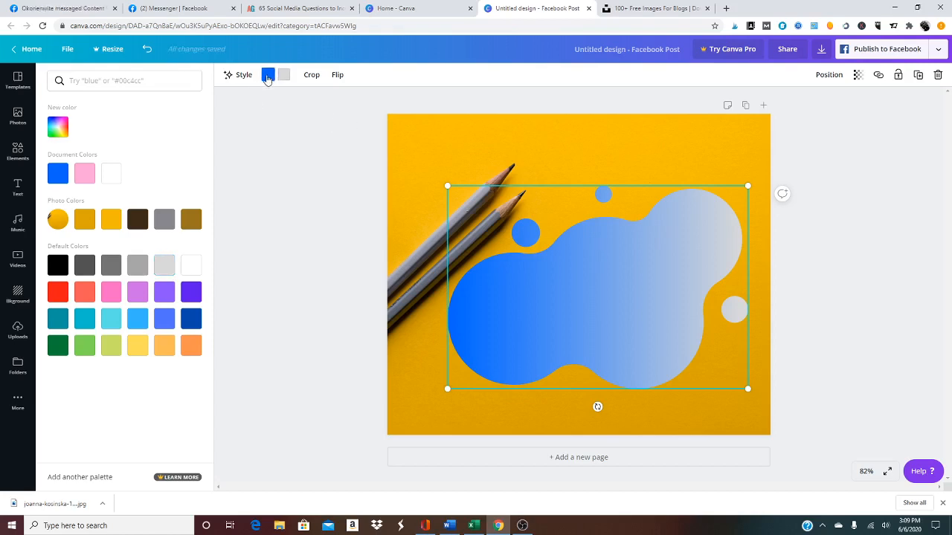
pyautogui.click(58, 128)
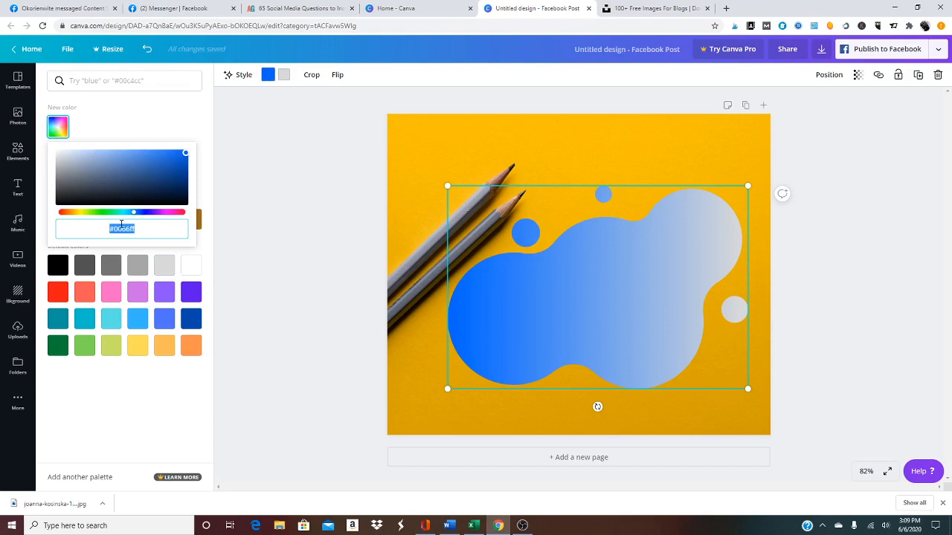
pyautogui.write('#338')
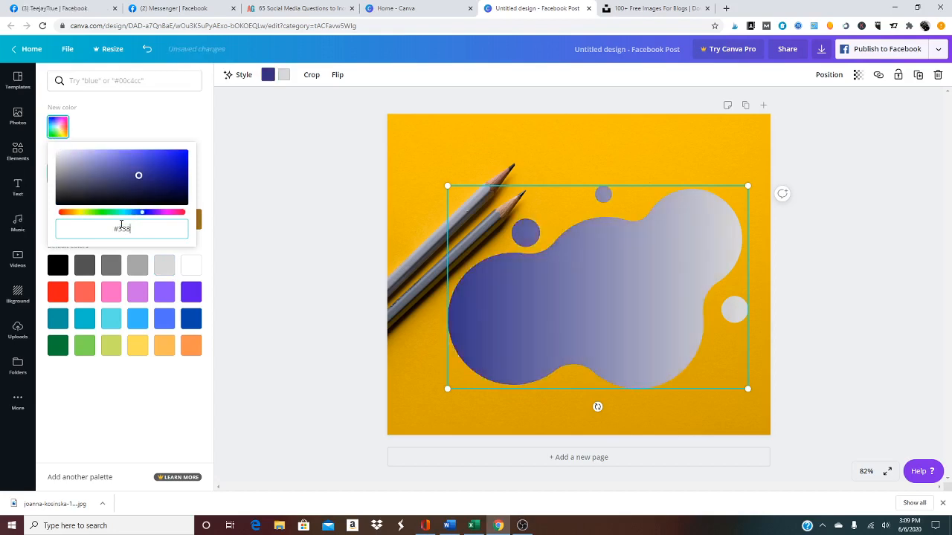
pyautogui.write('0AE')
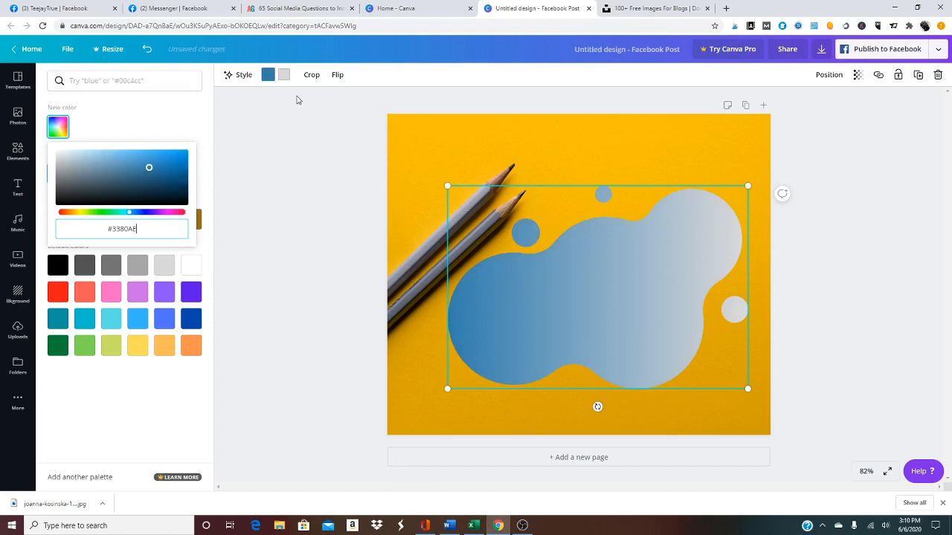
# - Set the blob gradient's second color to the custom blue #3380AE and its first color to white
pyautogui.click(284, 77)
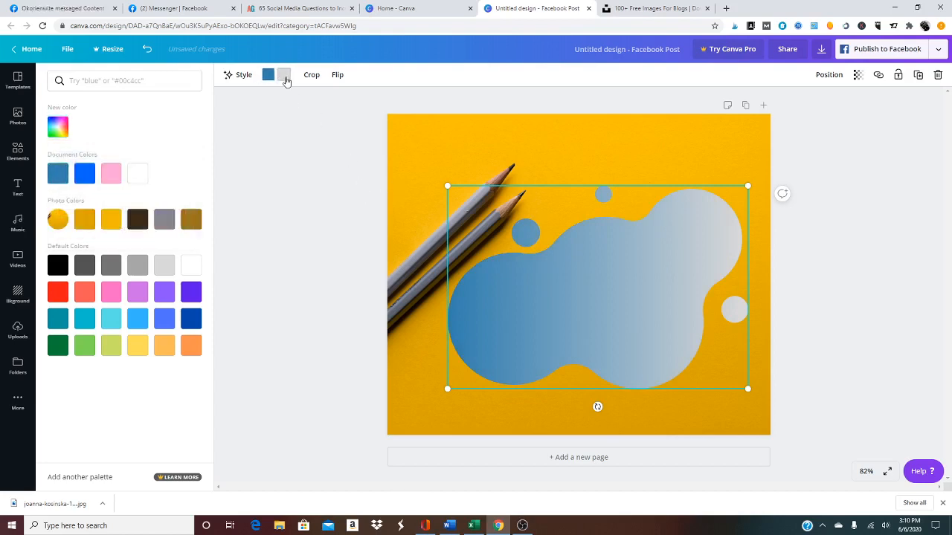
pyautogui.click(55, 178)
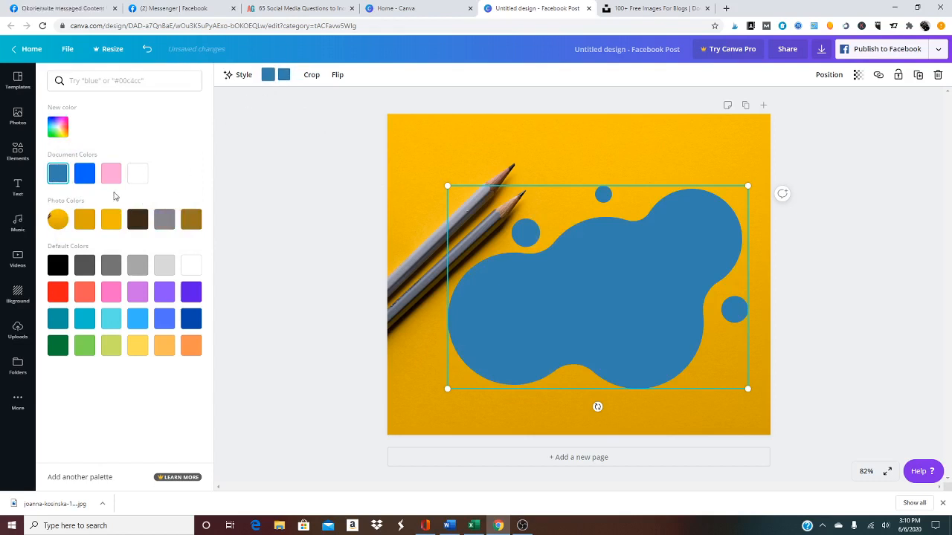
pyautogui.click(137, 173)
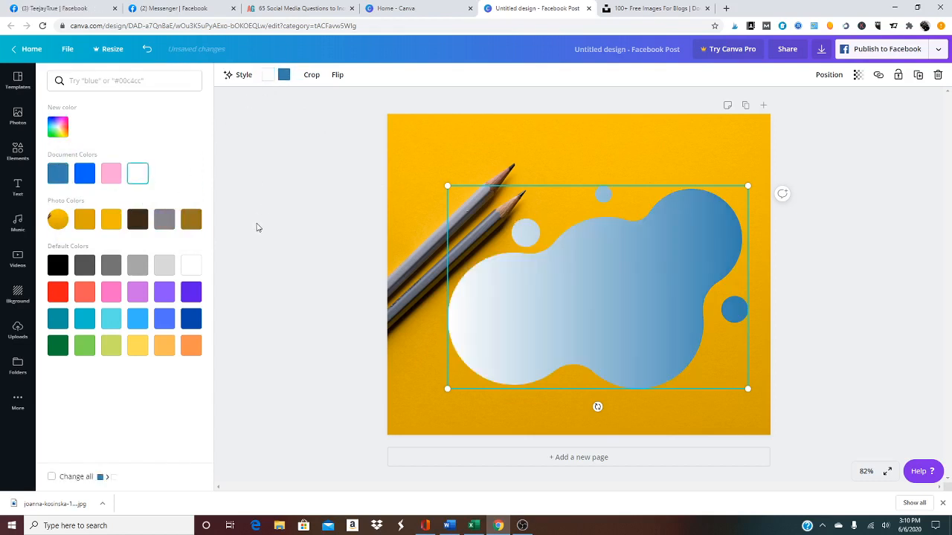
pyautogui.click(329, 219)
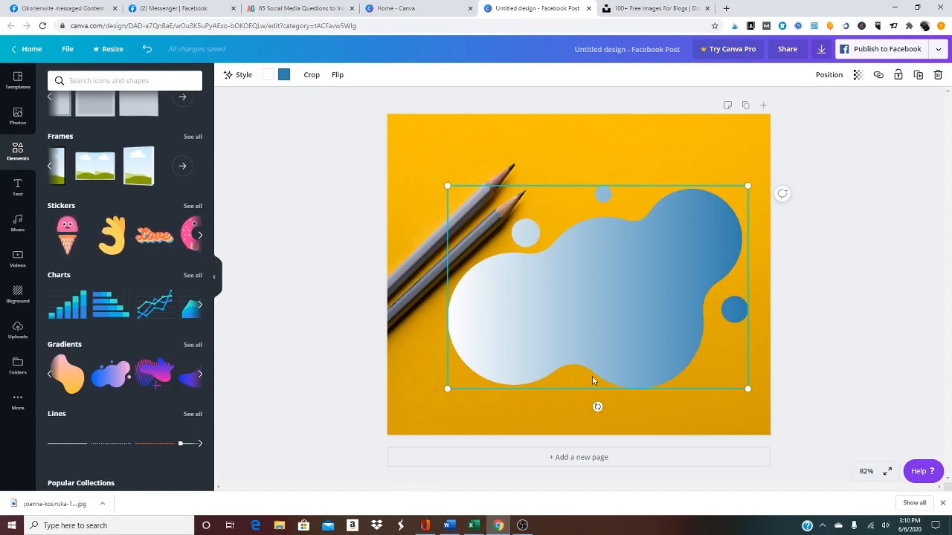
# - Nudge the blob slightly up and to the right, and enlarge it until it nearly reaches the page's right edge
pyautogui.moveTo(628, 312); pyautogui.dragTo(631, 329)
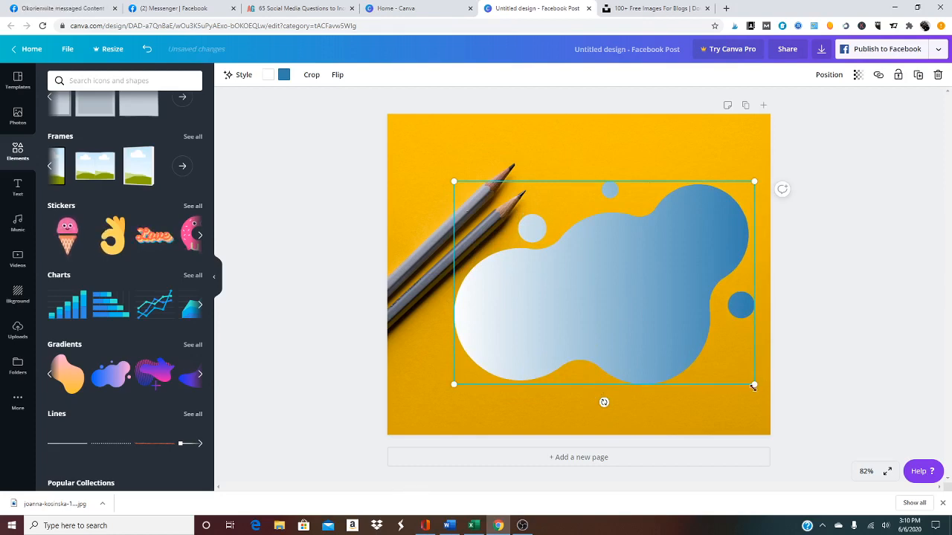
pyautogui.moveTo(754, 386); pyautogui.dragTo(766, 392)
pyautogui.click(635, 396)
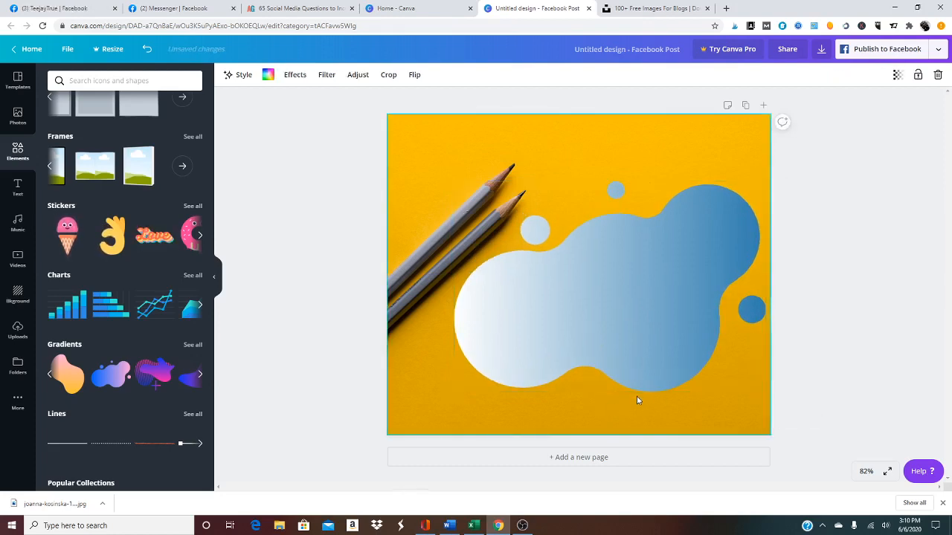
pyautogui.click(611, 350)
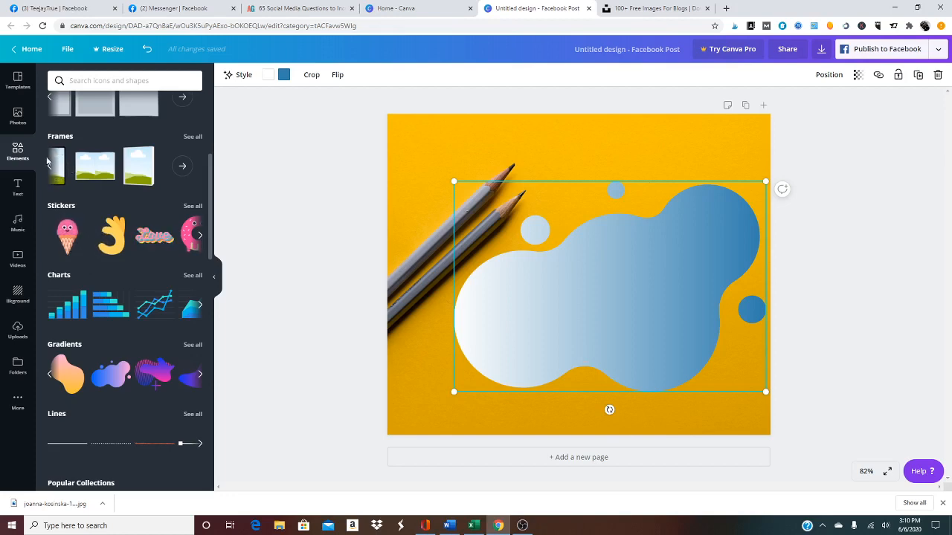
# - Add a heading over the blob reading "My favorite blog is _____________."
pyautogui.click(18, 187)
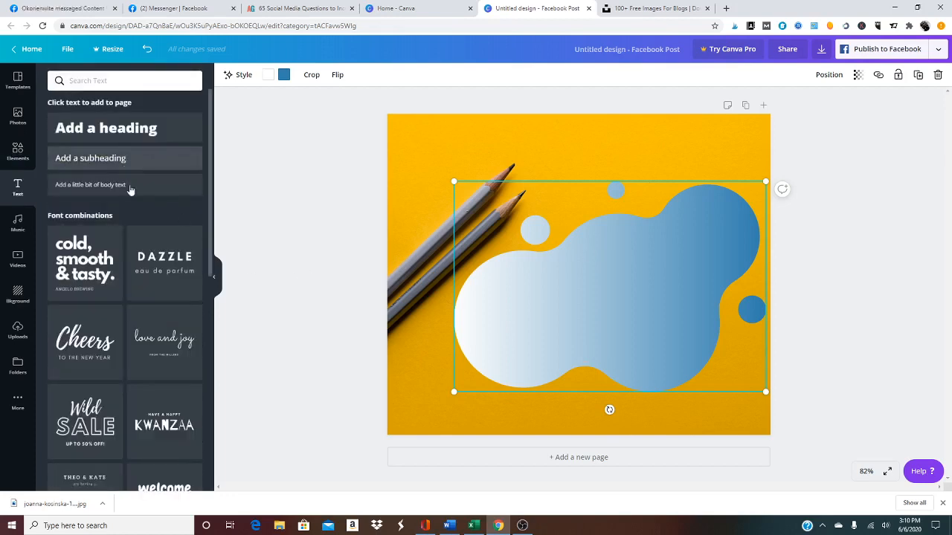
pyautogui.click(111, 128)
pyautogui.click(616, 415)
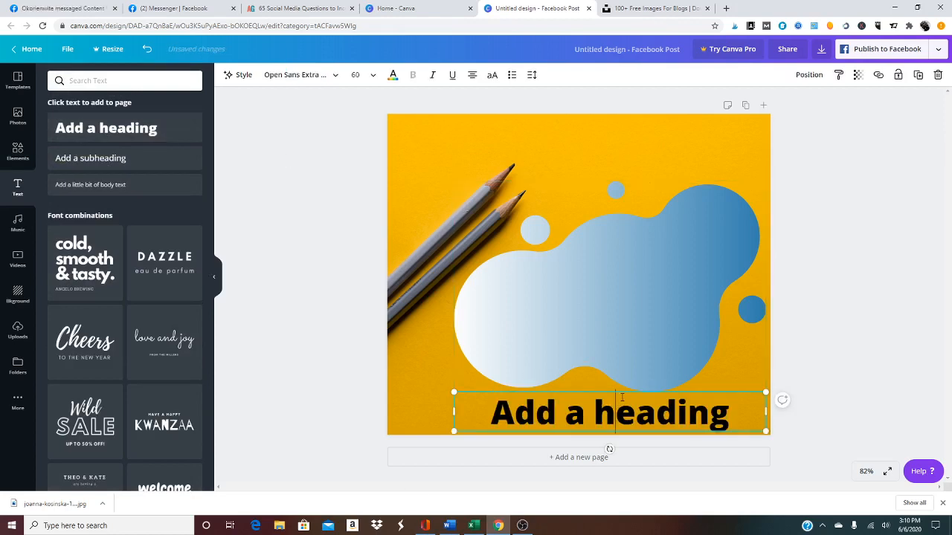
pyautogui.moveTo(462, 389); pyautogui.dragTo(461, 250)
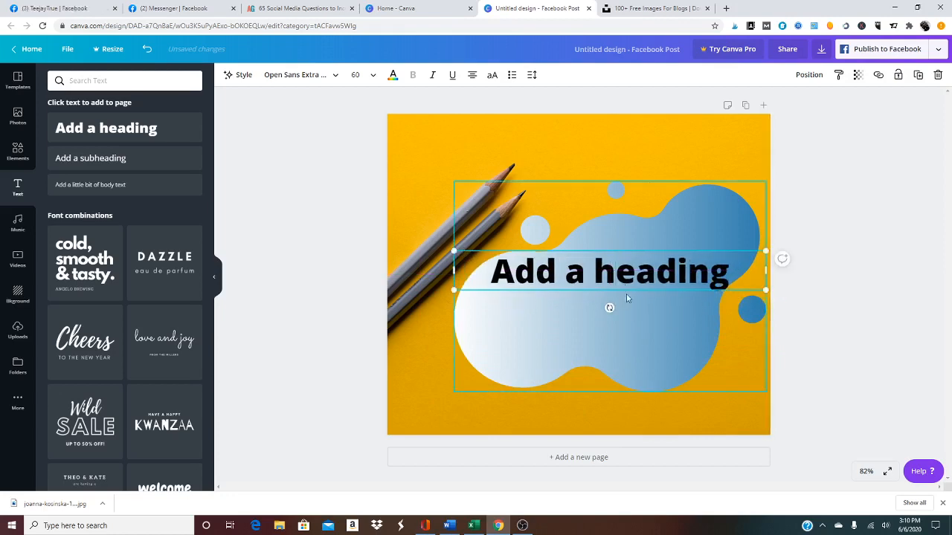
pyautogui.click(615, 271)
pyautogui.hotkey('ctrl', 'a')
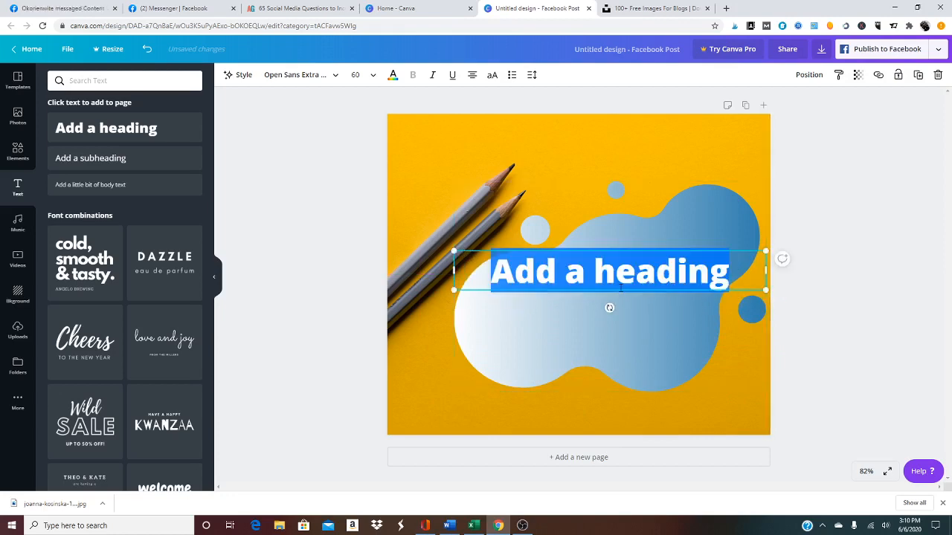
pyautogui.write('My favorite blog is _____________.')
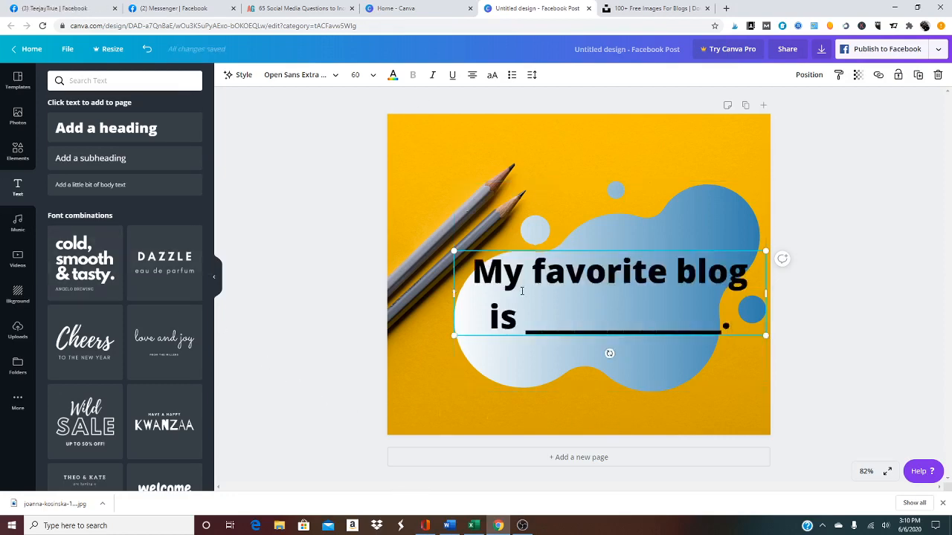
# - Change the color of the whole heading text to white
pyautogui.click(506, 307)
pyautogui.hotkey('ctrl', 'a')
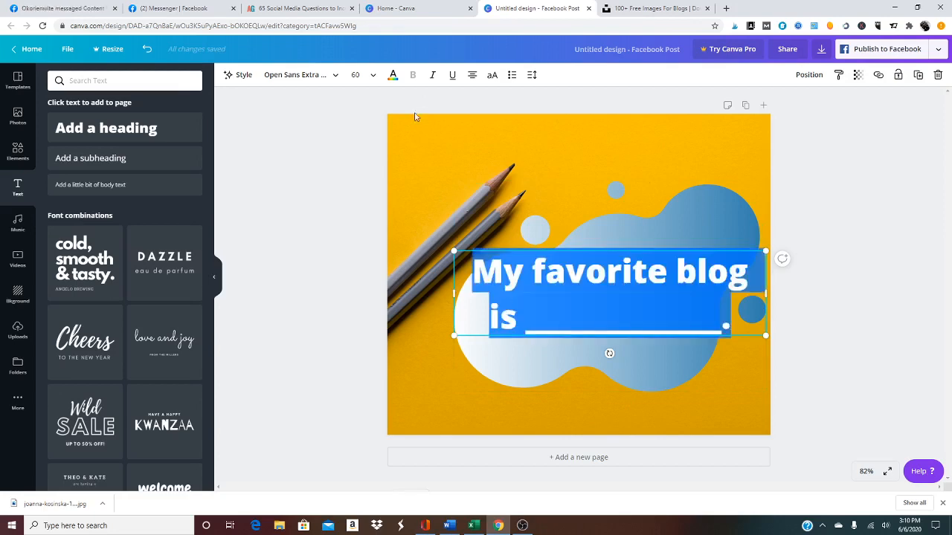
pyautogui.click(393, 75)
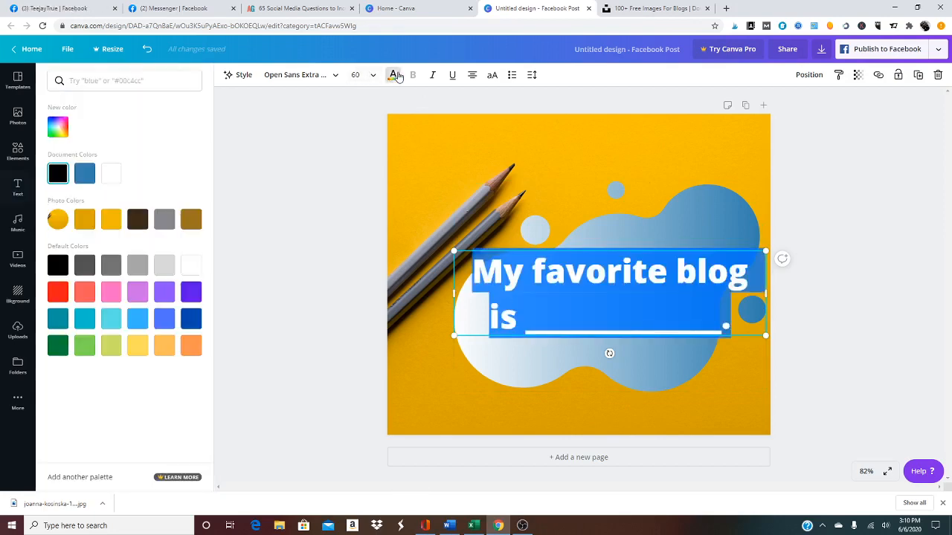
pyautogui.click(111, 177)
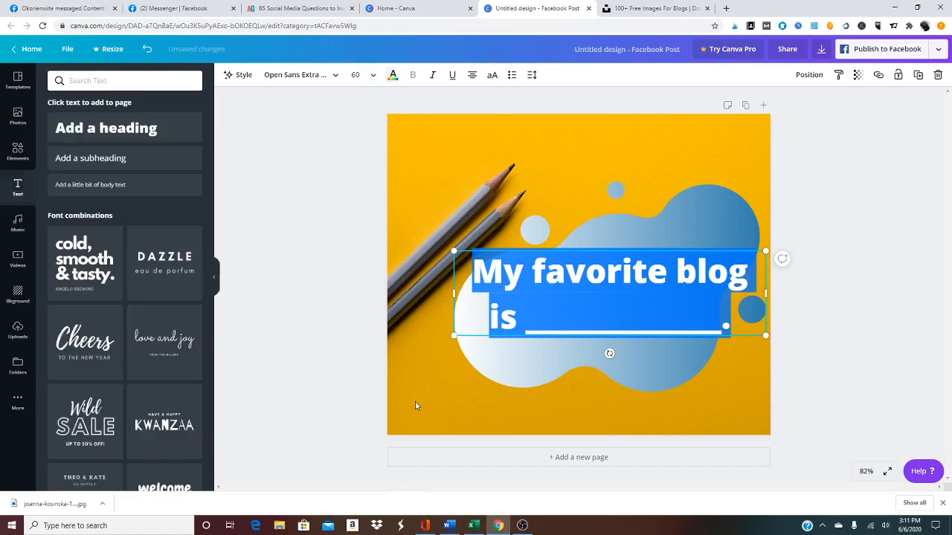
pyautogui.click(584, 146)
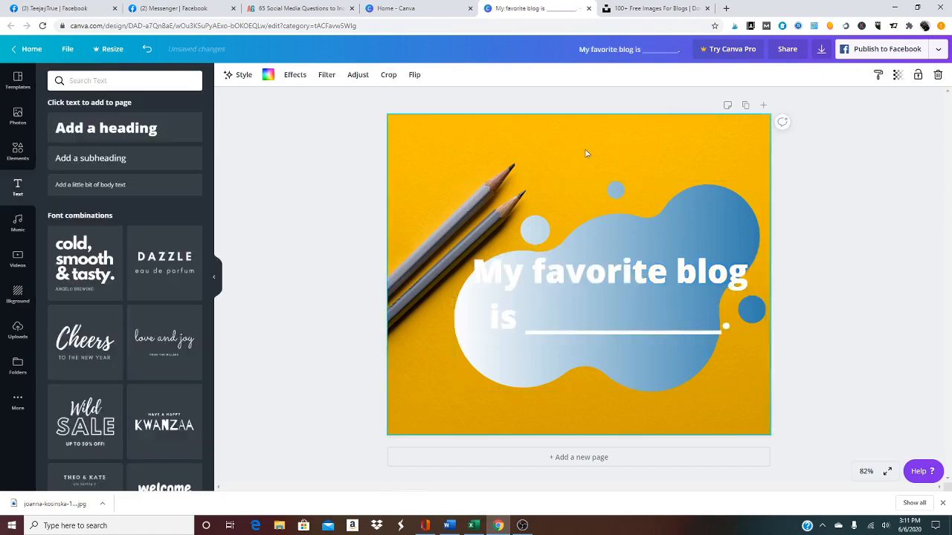
# - Try lime green and pink in place of the white in the blob's gradient
pyautogui.click(490, 370)
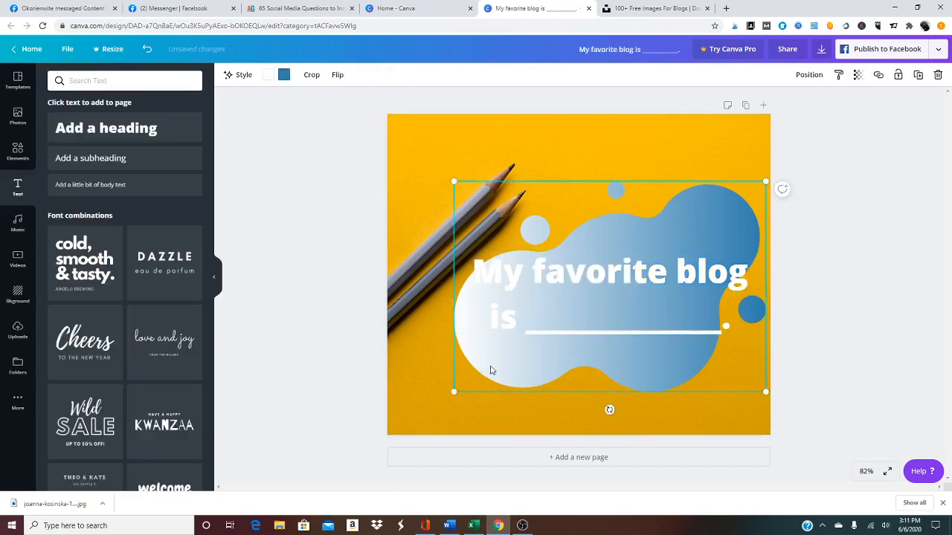
pyautogui.click(268, 75)
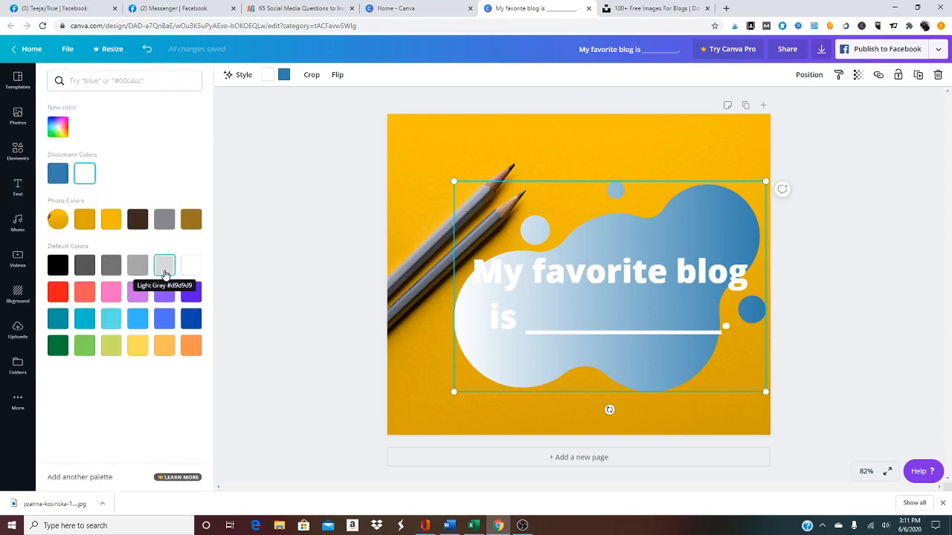
pyautogui.click(111, 357)
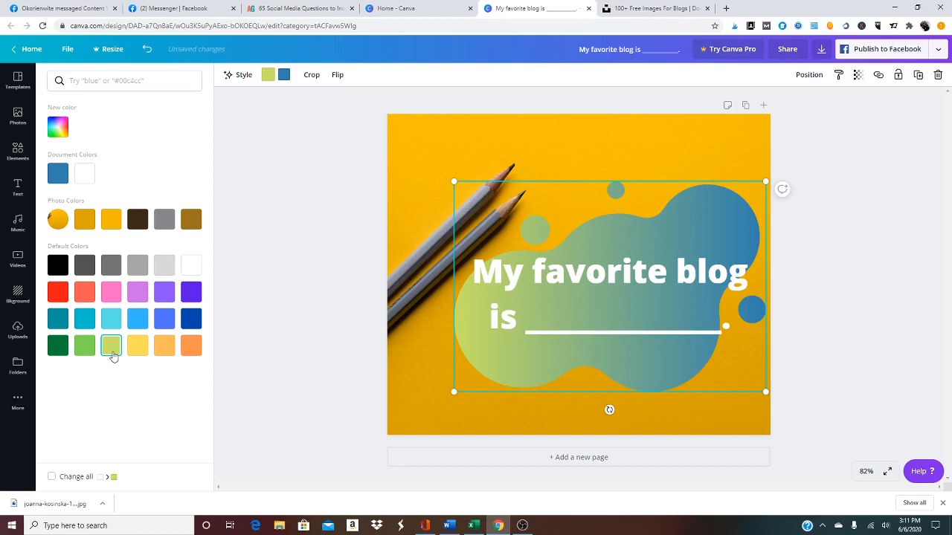
pyautogui.click(111, 292)
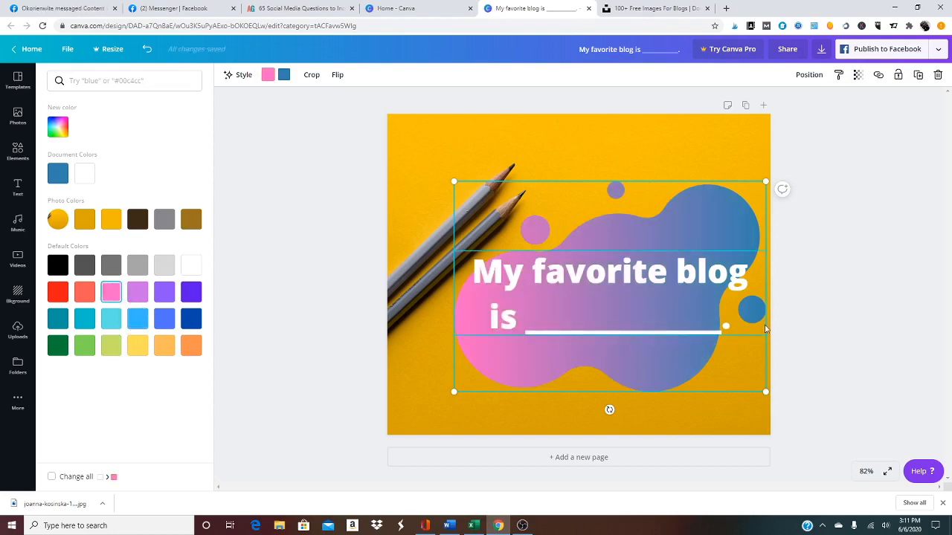
pyautogui.press('Escape')
pyautogui.press('Escape')
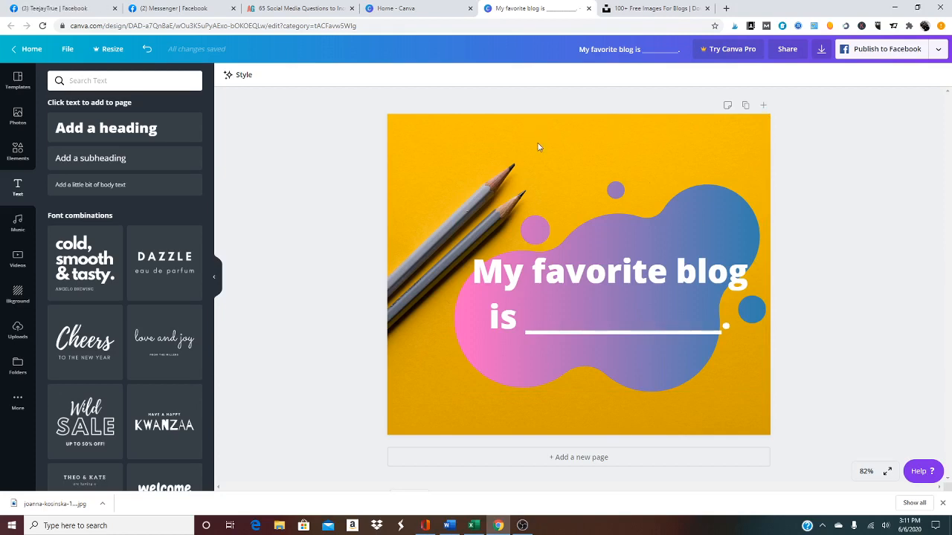
# - Darken the blue in the blob's gradient to the custom color #3B7394
pyautogui.click(504, 377)
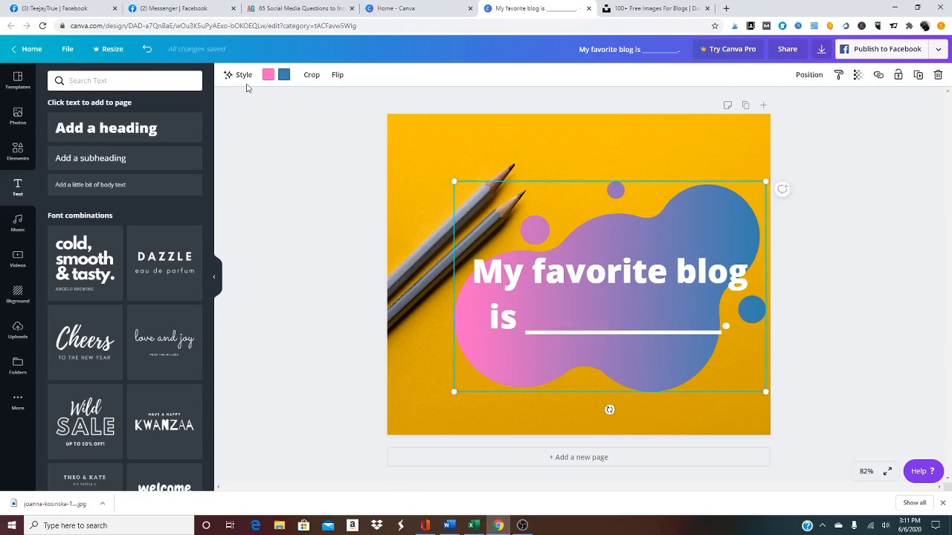
pyautogui.click(283, 74)
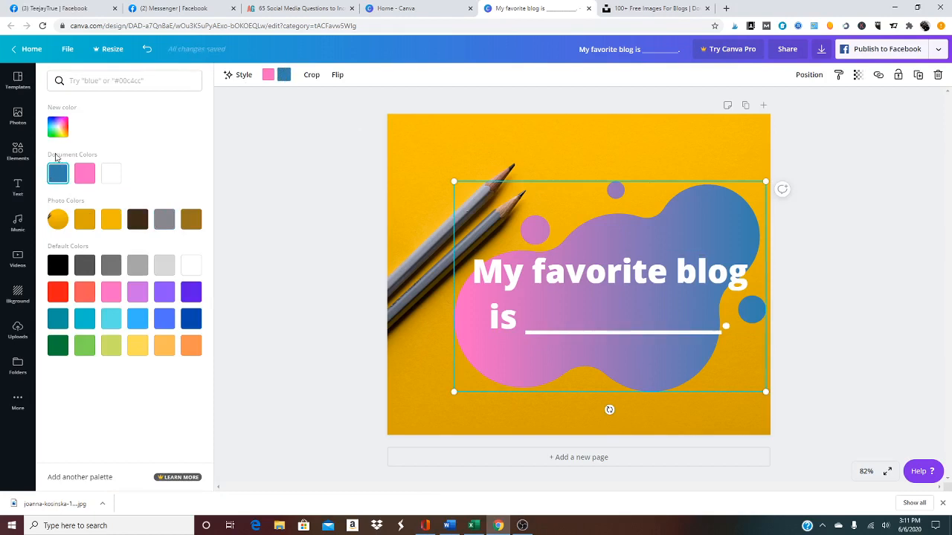
pyautogui.click(58, 127)
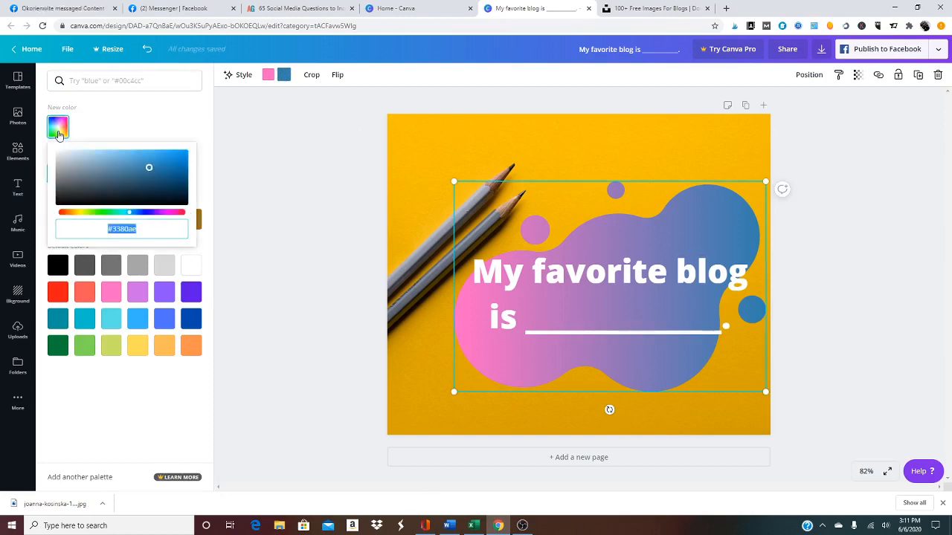
pyautogui.click(147, 168)
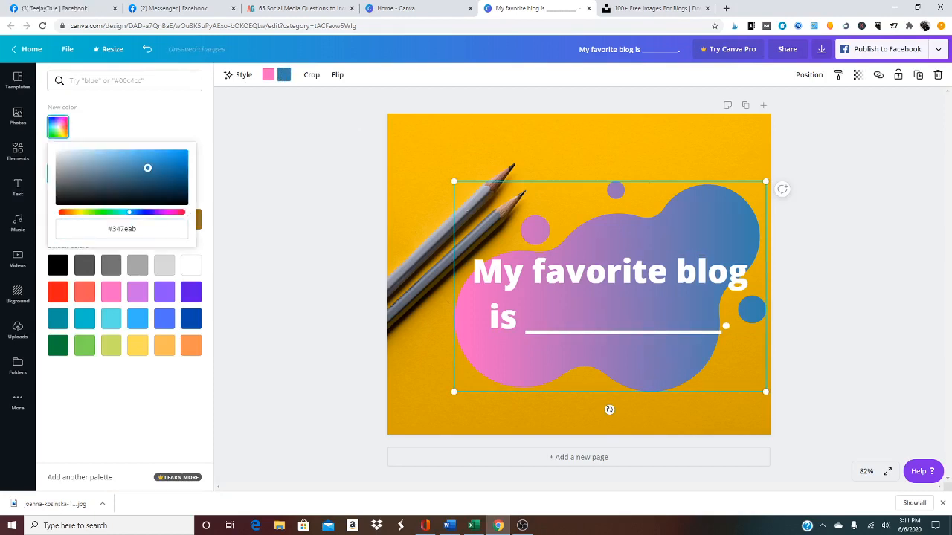
pyautogui.moveTo(147, 168); pyautogui.dragTo(136, 172)
pyautogui.click(137, 174)
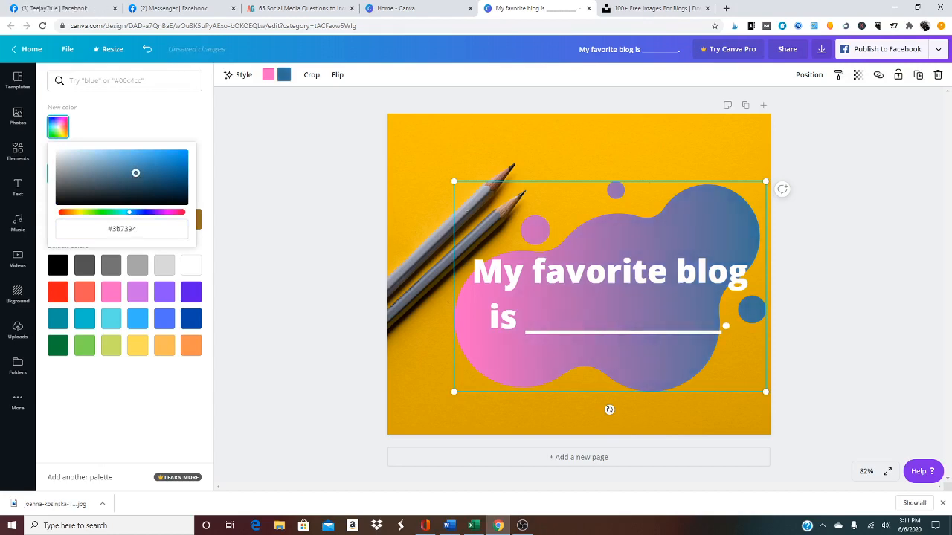
# - Try the two document blues in place of the pink in the blob's gradient, and settle on the custom light blue #5EB0E1
pyautogui.click(266, 77)
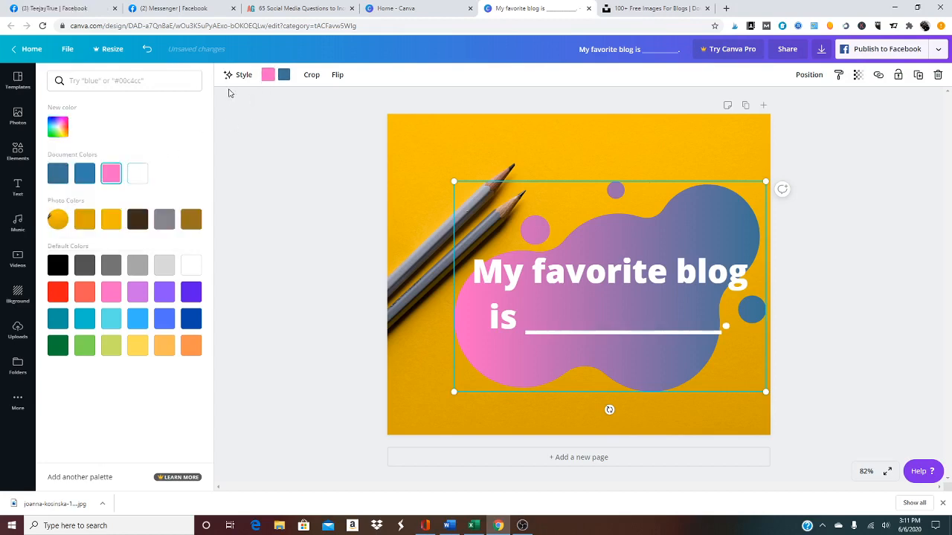
pyautogui.click(84, 174)
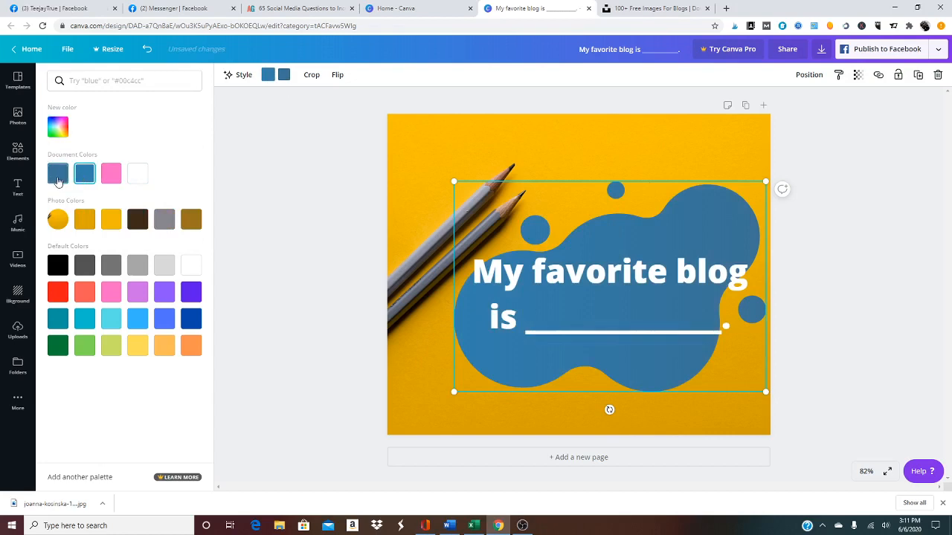
pyautogui.click(58, 177)
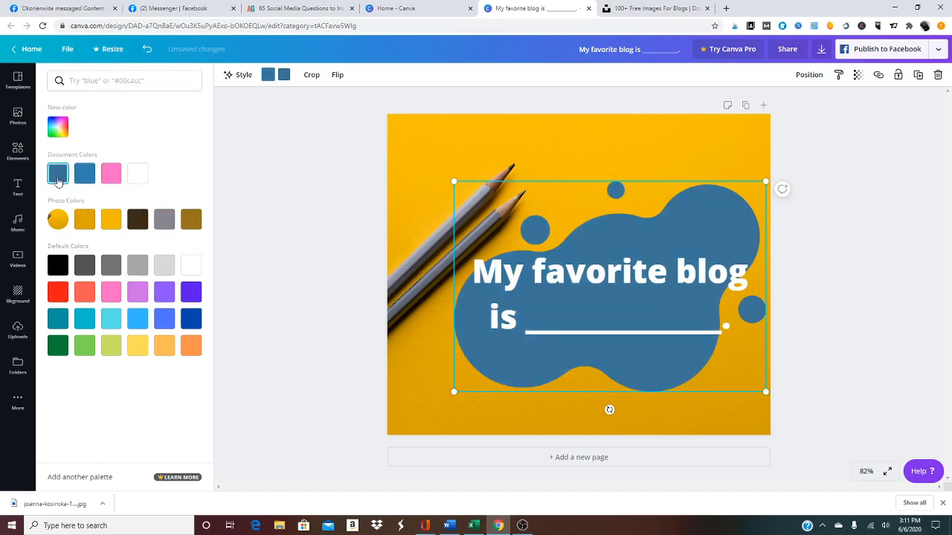
pyautogui.click(84, 174)
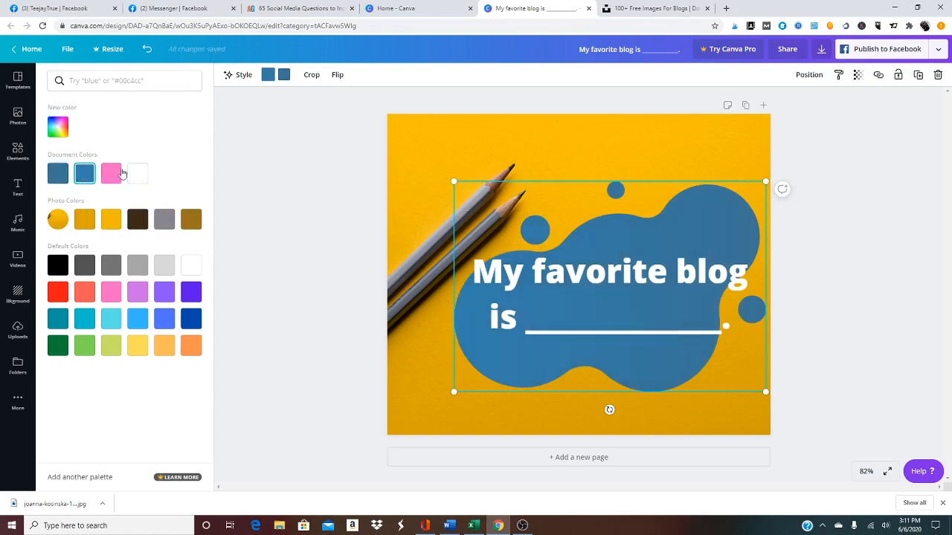
pyautogui.click(58, 127)
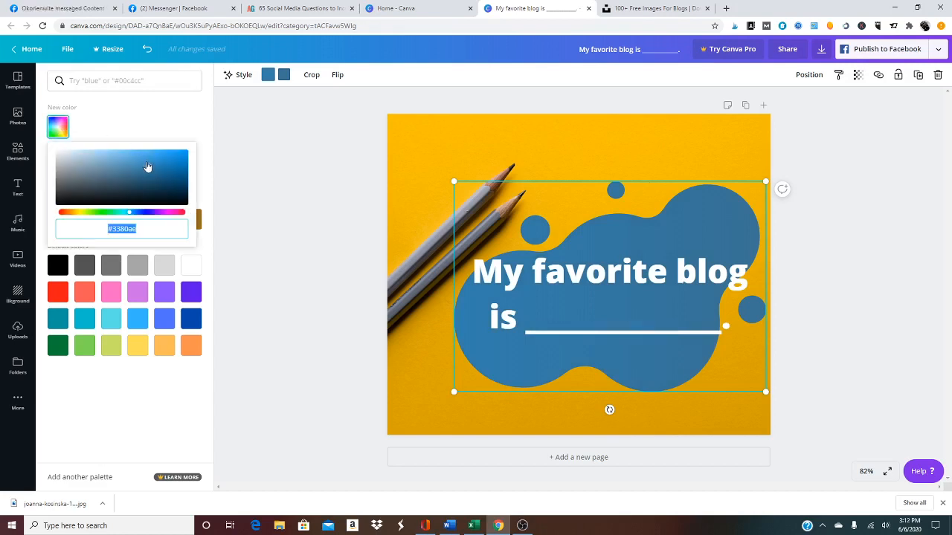
pyautogui.moveTo(148, 167); pyautogui.dragTo(132, 156)
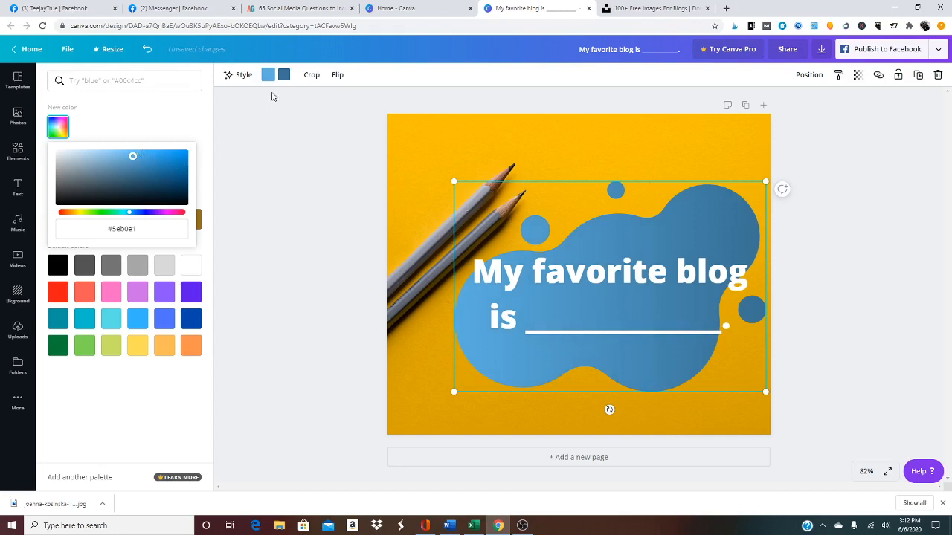
# - Set the darker second color of the blob's gradient to the custom blue #457FA2 and deselect the blob
pyautogui.click(285, 78)
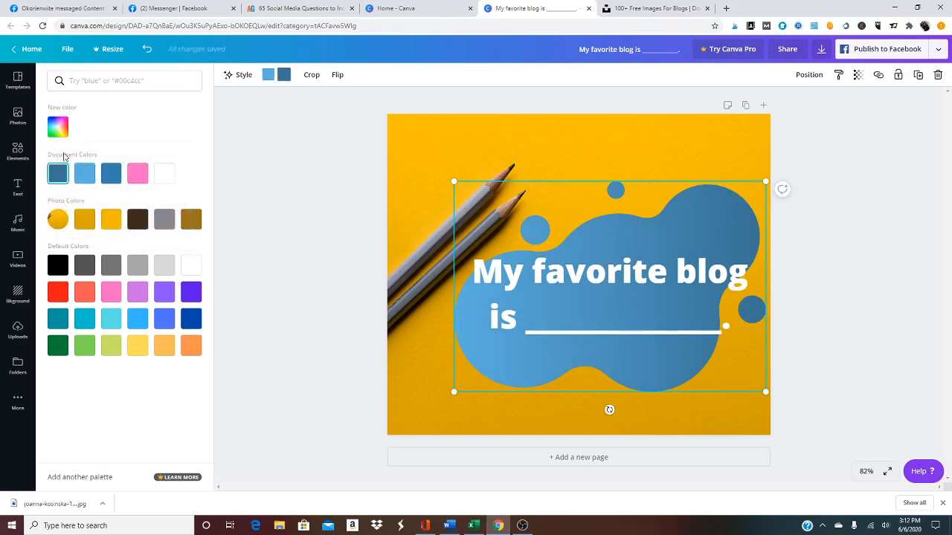
pyautogui.click(64, 128)
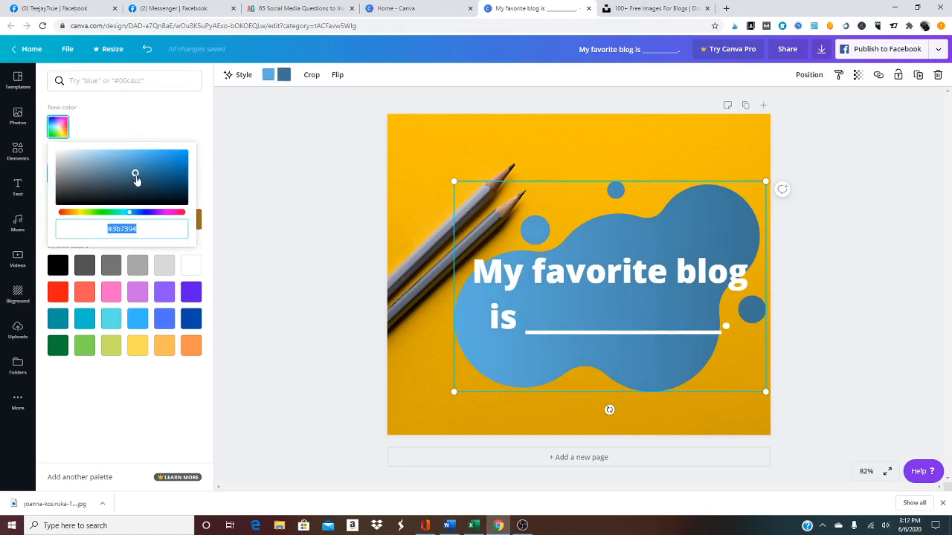
pyautogui.moveTo(136, 175); pyautogui.dragTo(132, 170)
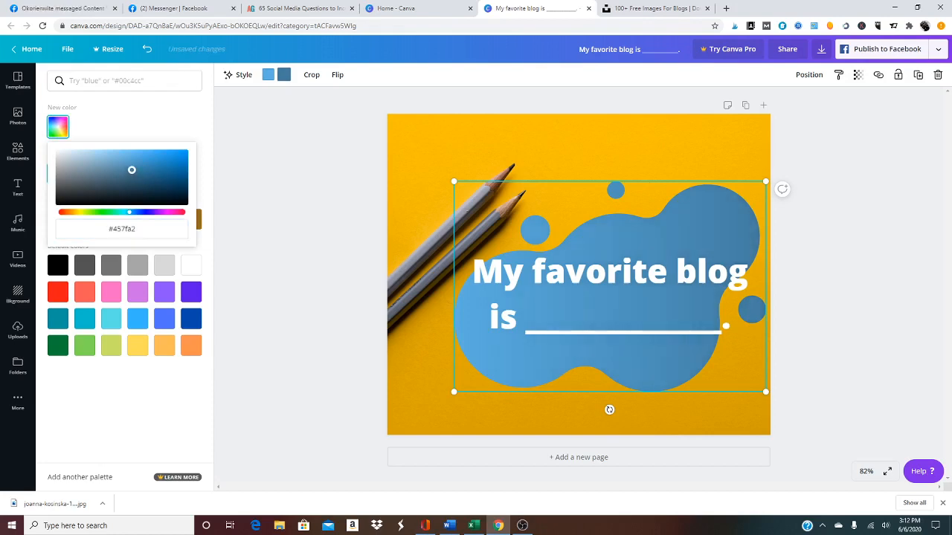
pyautogui.click(845, 199)
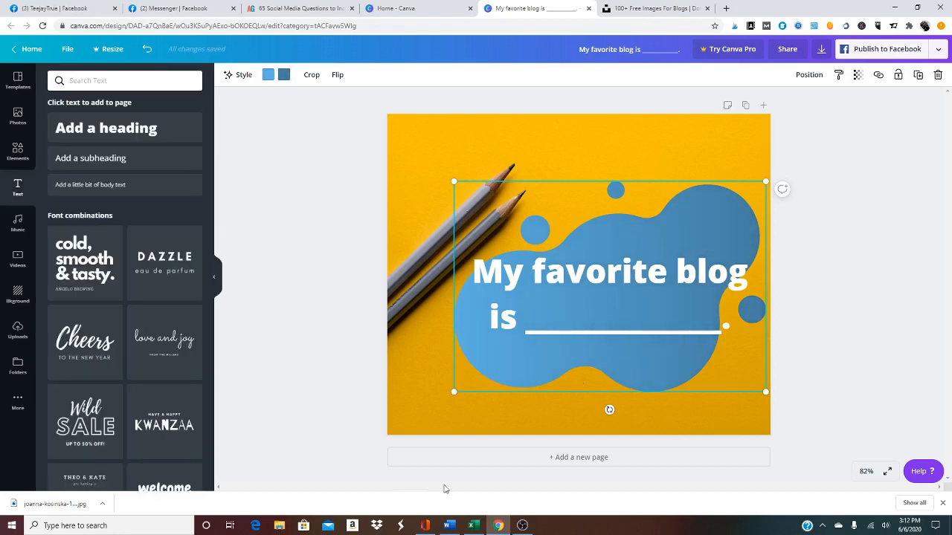
pyautogui.click(327, 375)
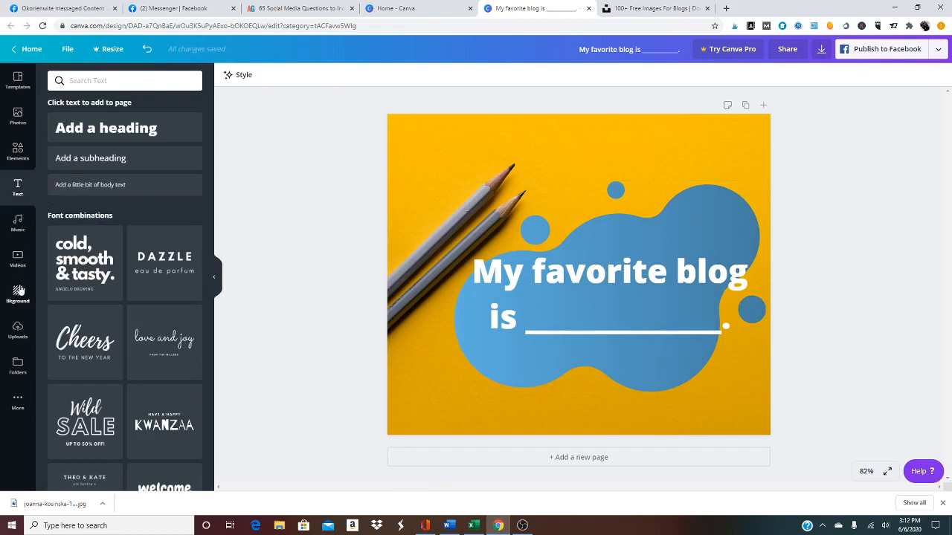
pyautogui.click(22, 158)
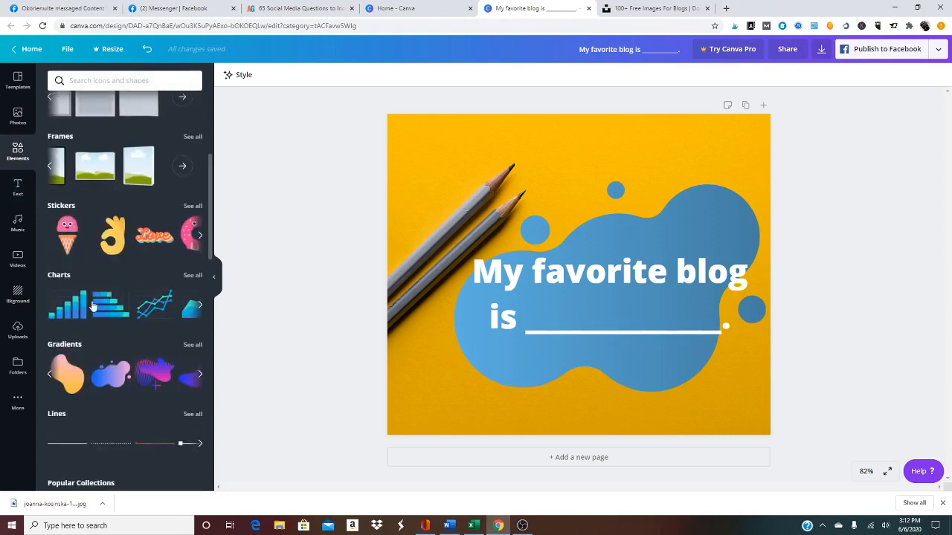
pyautogui.scroll(-3, 105, 327)
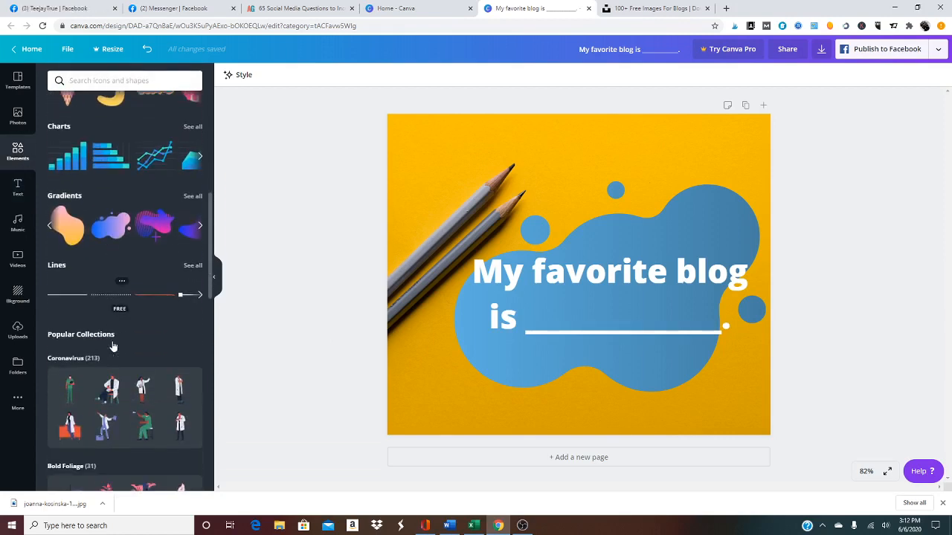
pyautogui.click(199, 229)
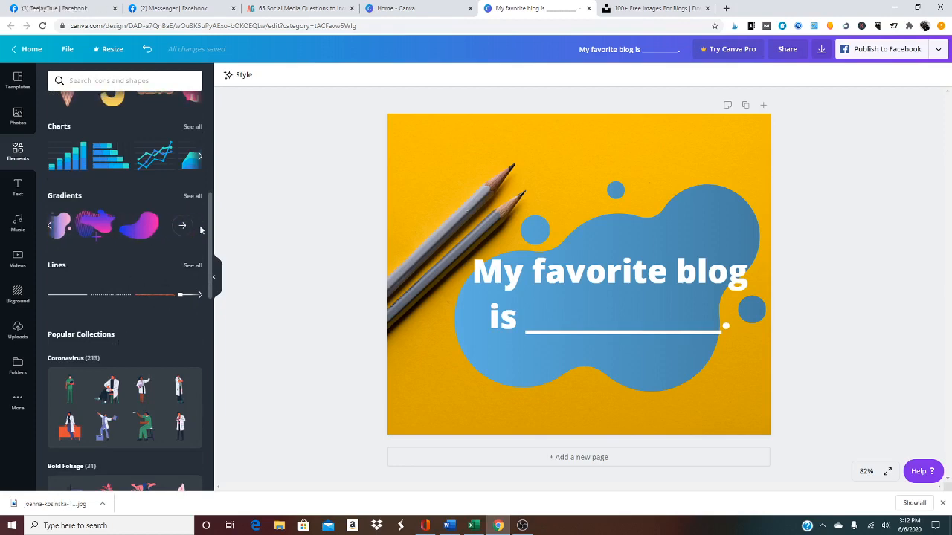
pyautogui.scroll(3, 148, 325)
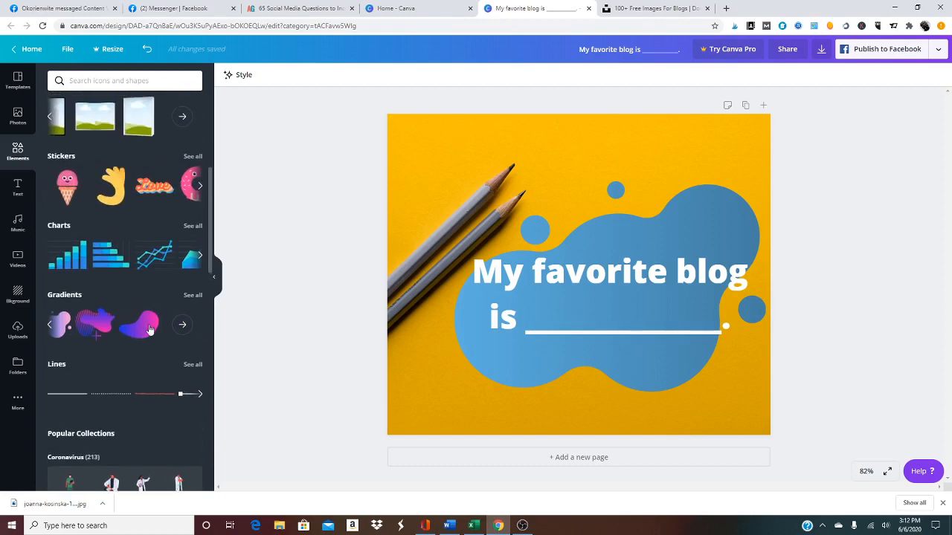
pyautogui.scroll(2, 148, 329)
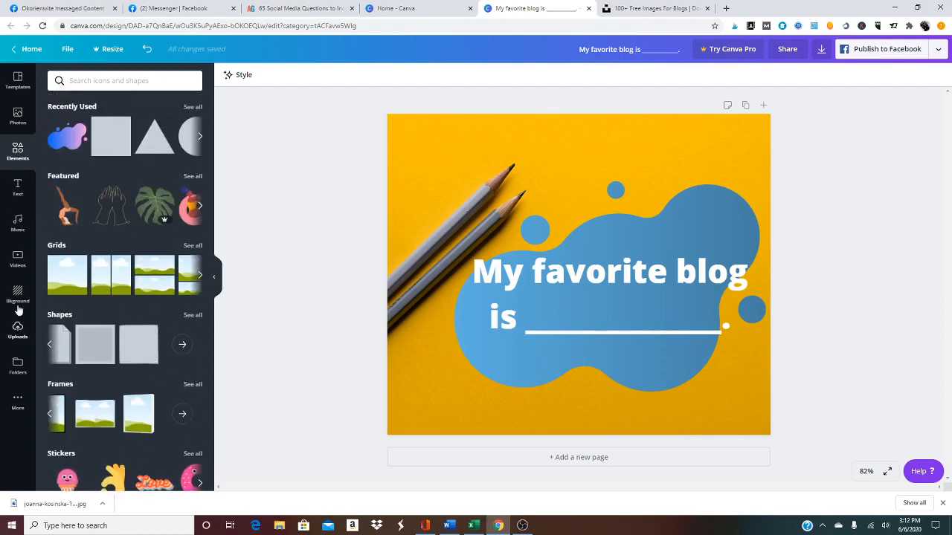
# - Add the uploaded blue shield logo to the design, shrink it, and place it in the photo's upper-left corner
pyautogui.click(17, 331)
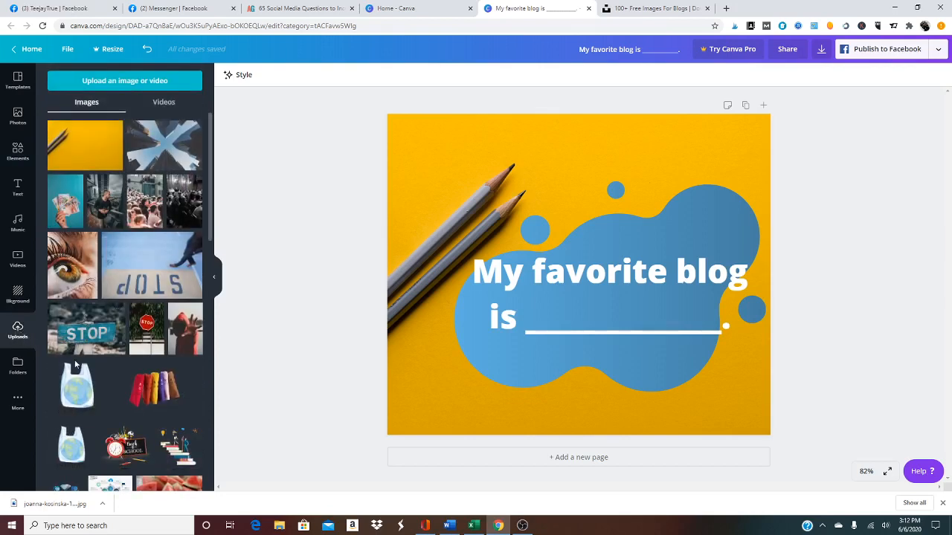
pyautogui.scroll(-3, 86, 318)
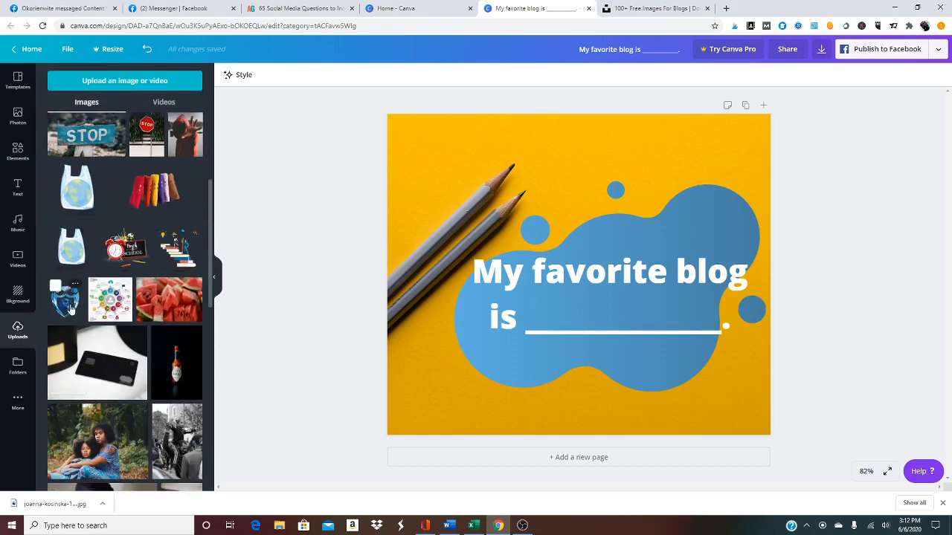
pyautogui.click(66, 301)
pyautogui.moveTo(596, 278); pyautogui.dragTo(479, 367)
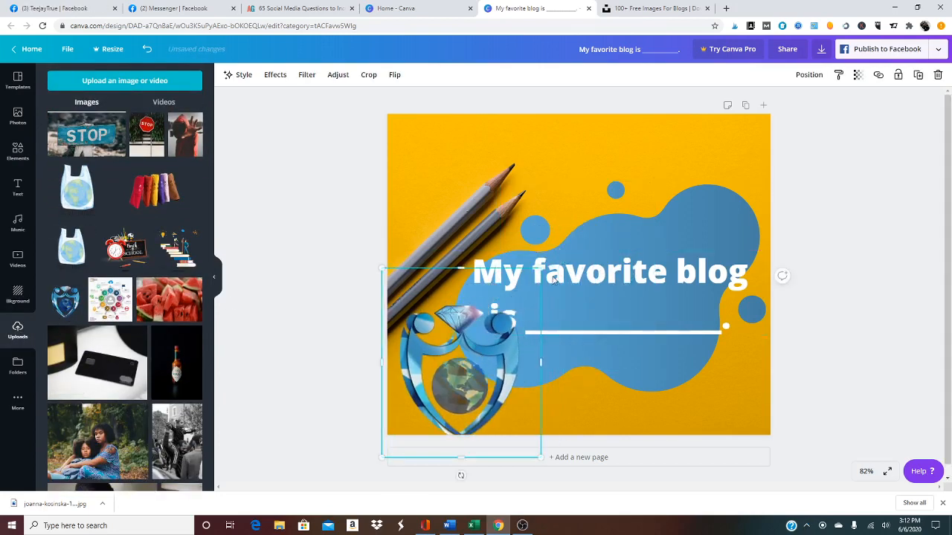
pyautogui.moveTo(378, 458); pyautogui.dragTo(422, 409)
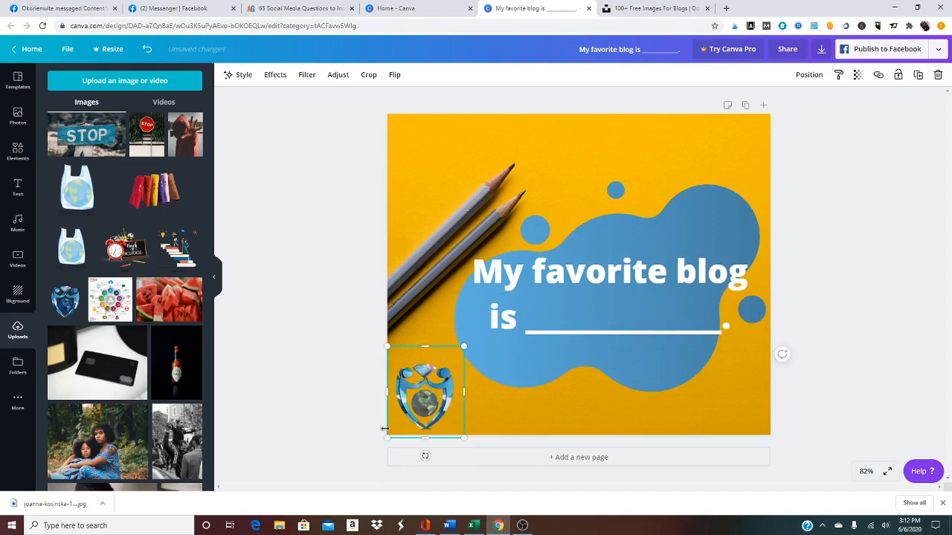
pyautogui.moveTo(385, 437); pyautogui.dragTo(409, 140)
pyautogui.click(341, 293)
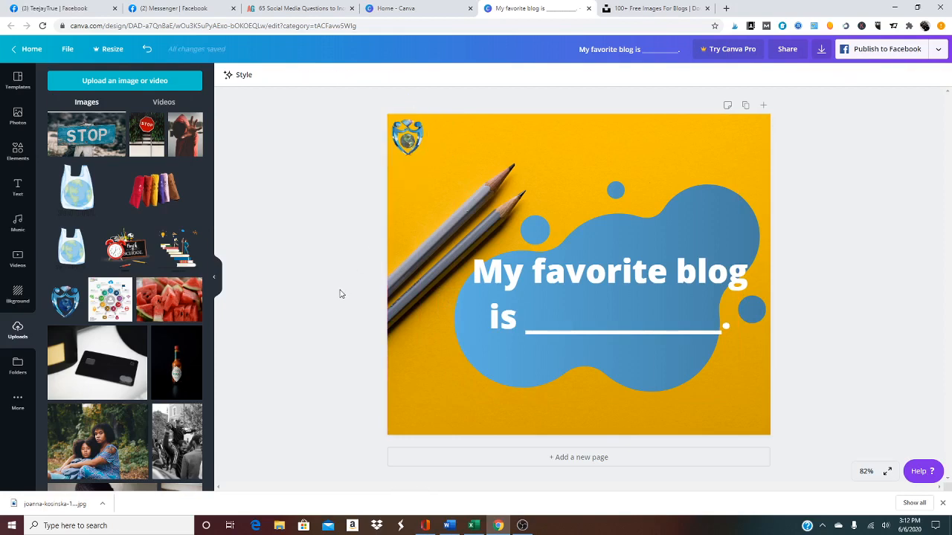
# - Add a subheading reading "TheDiamondLab.org" centered near the bottom of the design, below the blob
pyautogui.click(18, 188)
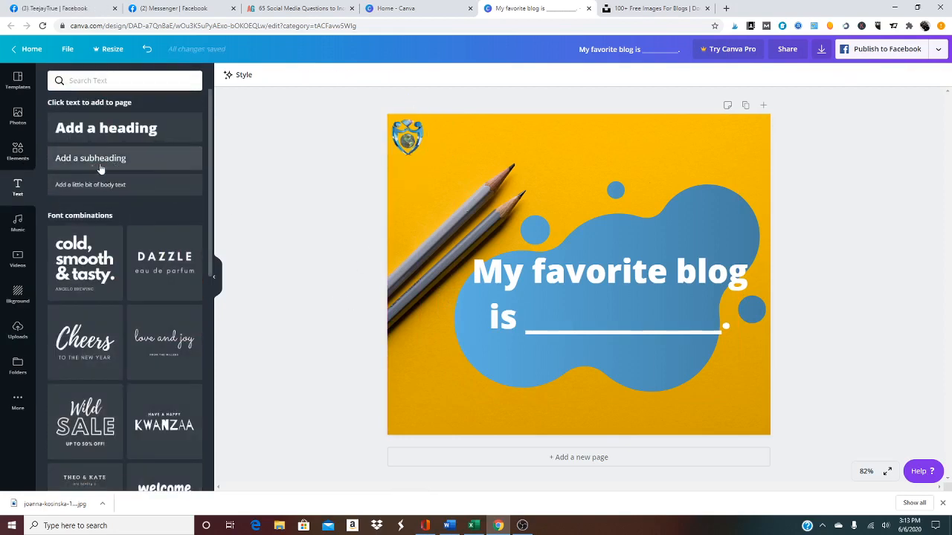
pyautogui.click(100, 159)
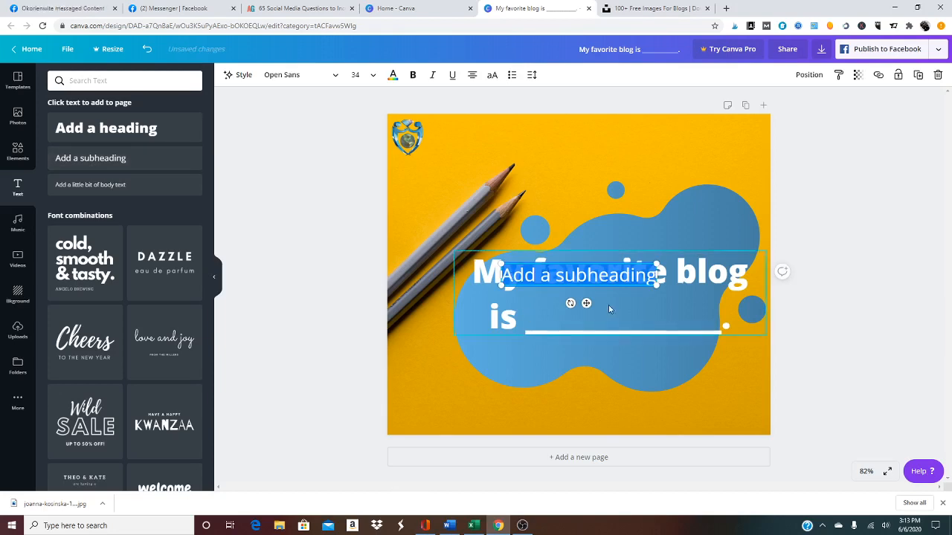
pyautogui.moveTo(584, 304); pyautogui.dragTo(581, 453)
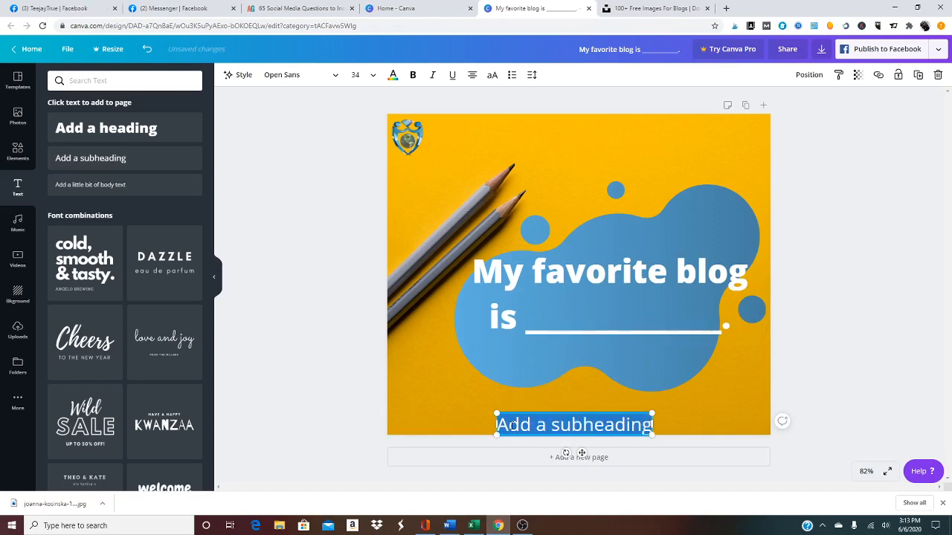
pyautogui.write('TheDiamo')
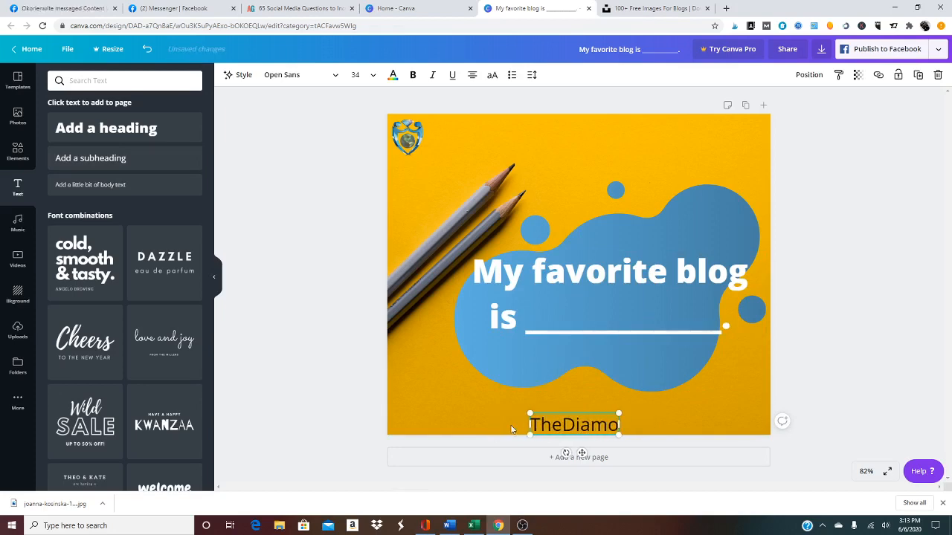
pyautogui.write('ndLab.org')
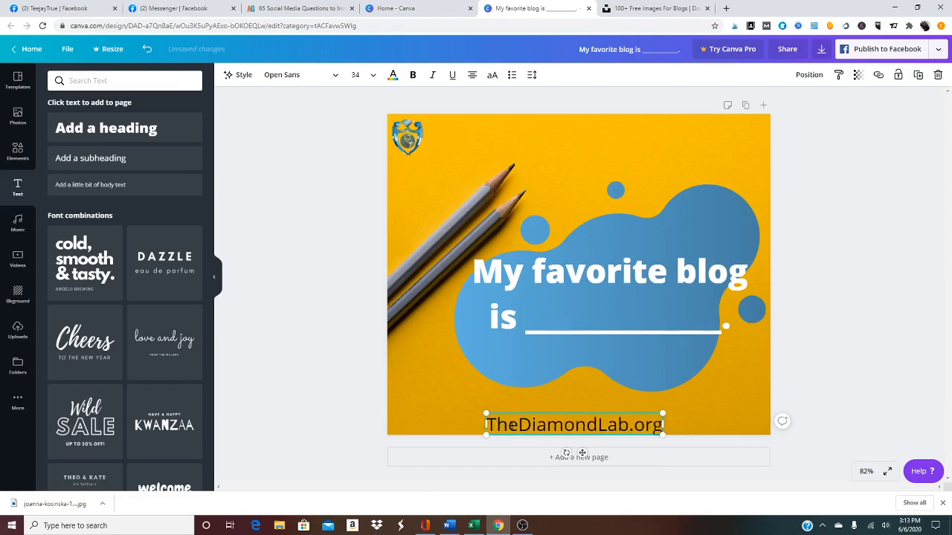
# - Change the color of the "TheDiamondLab.org" text to the document white
pyautogui.hotkey('ctrl', 'a')
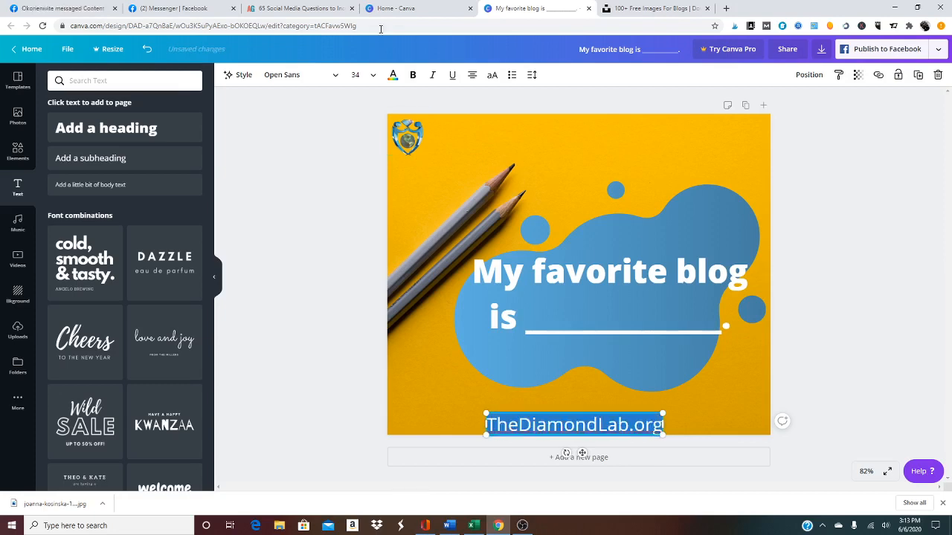
pyautogui.click(392, 74)
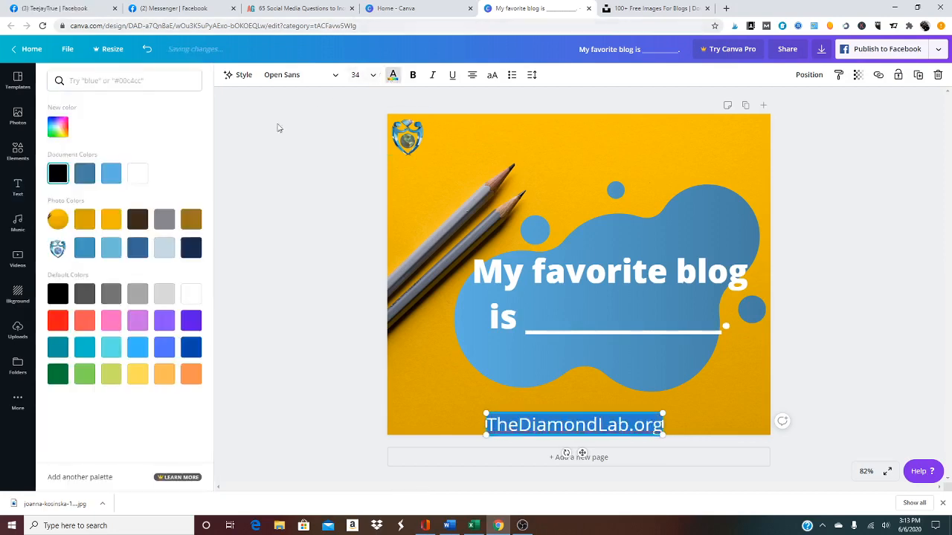
pyautogui.click(140, 174)
pyautogui.click(420, 396)
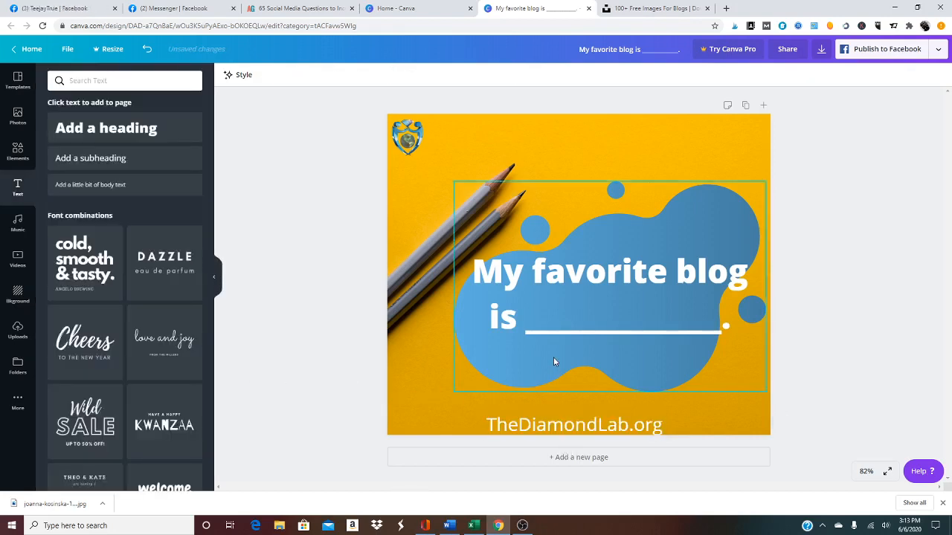
# - Set the website text's font size to 24 and move it down against the design's bottom edge
pyautogui.click(562, 429)
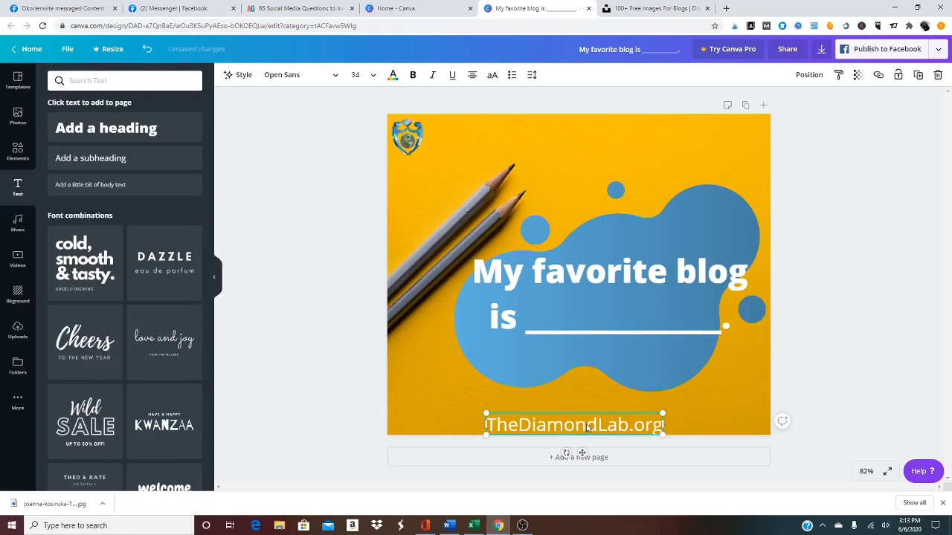
pyautogui.doubleClick(587, 425)
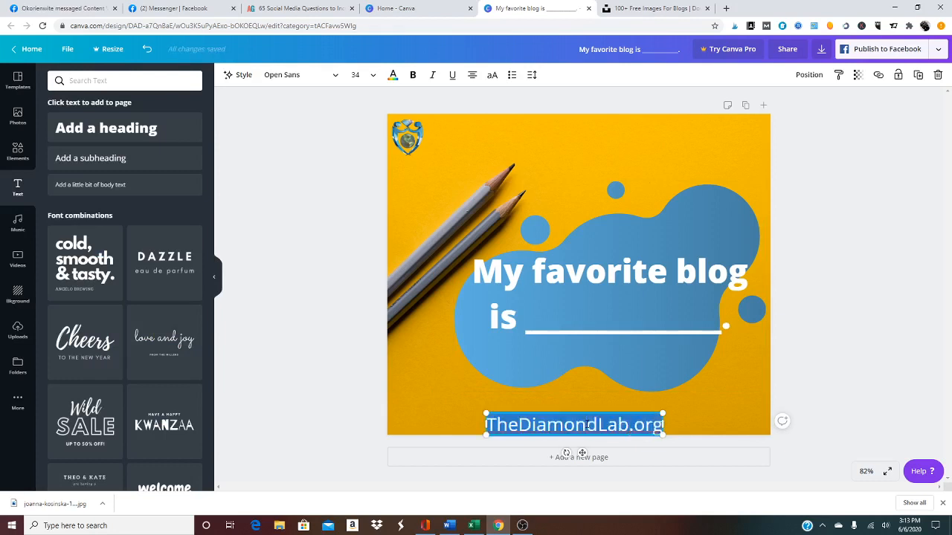
pyautogui.click(376, 81)
pyautogui.click(366, 263)
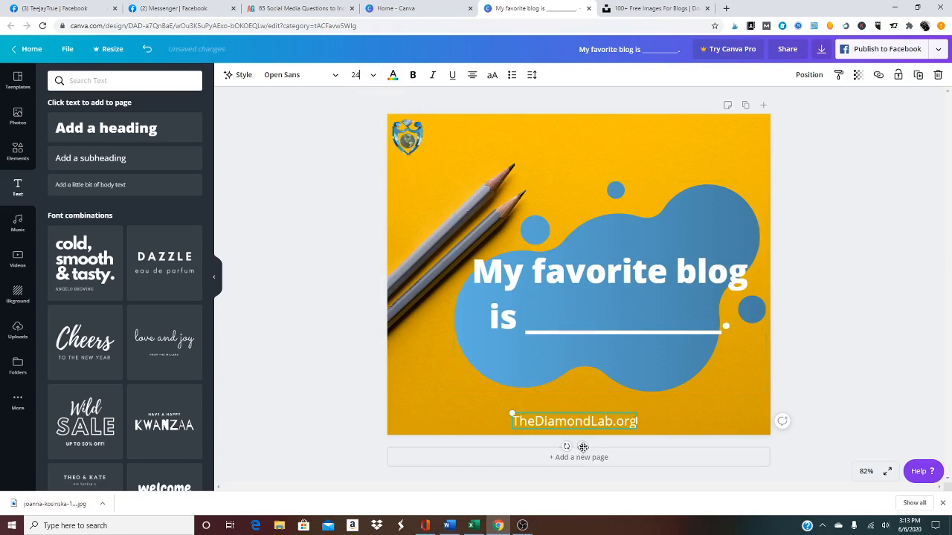
pyautogui.moveTo(583, 447); pyautogui.dragTo(587, 454)
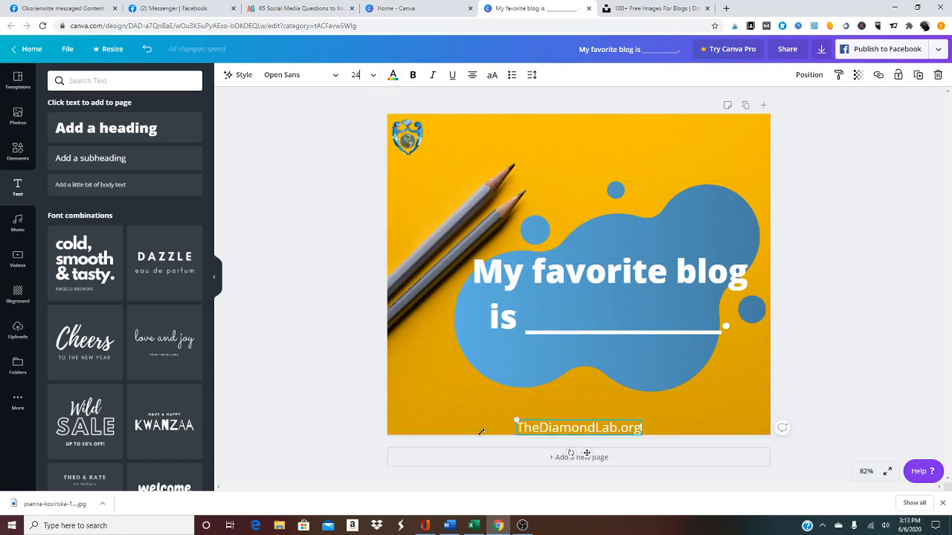
pyautogui.click(356, 402)
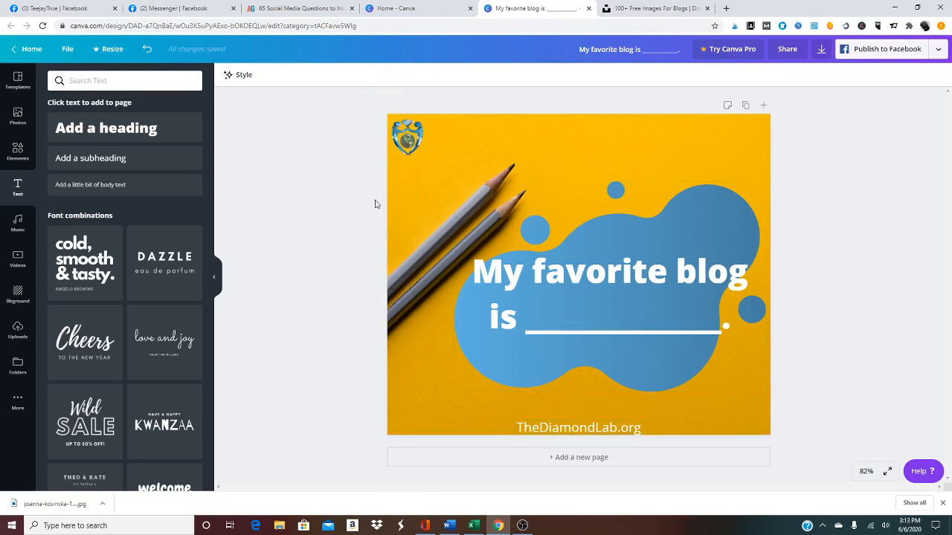
# - Nudge the shield logo slightly upward in the design's corner and deselect it
pyautogui.moveTo(406, 138)
pyautogui.mouseDown()
pyautogui.moveTo(755, 138)
pyautogui.moveTo(419, 144)
pyautogui.moveTo(408, 134)
pyautogui.mouseUp()
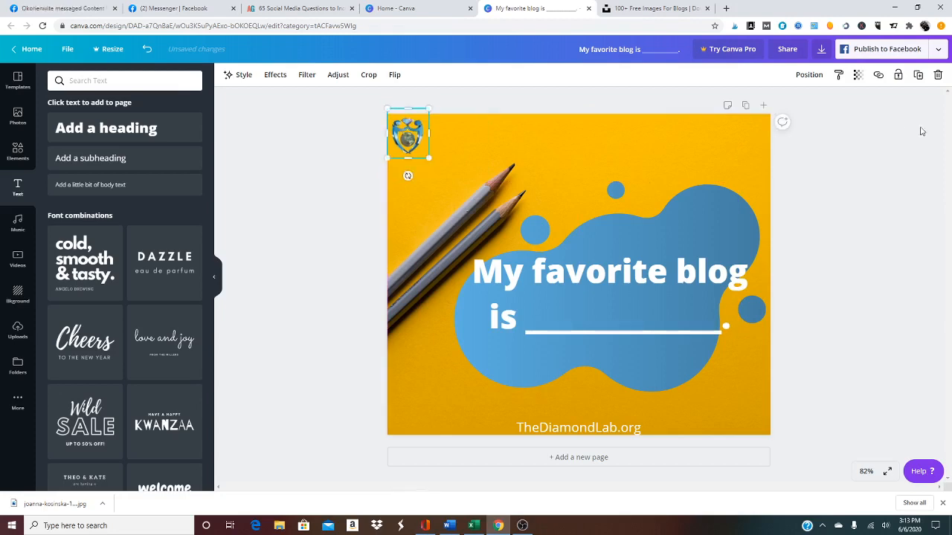
pyautogui.click(844, 228)
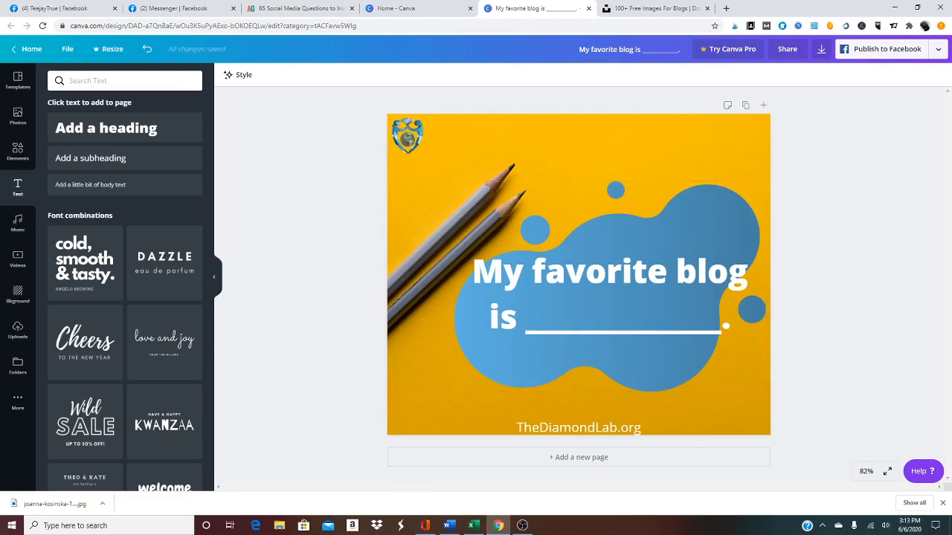
pyautogui.moveTo(522, 525)
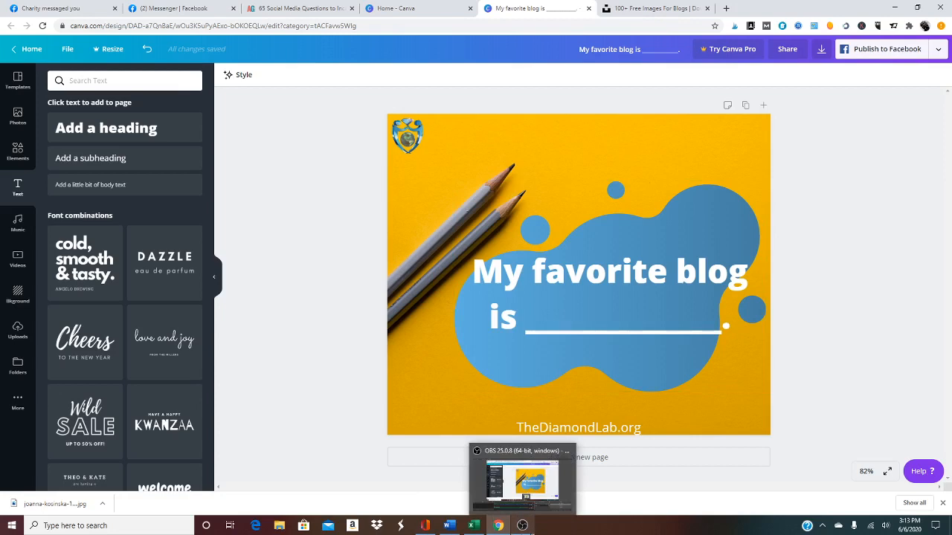
pyautogui.click(523, 480)
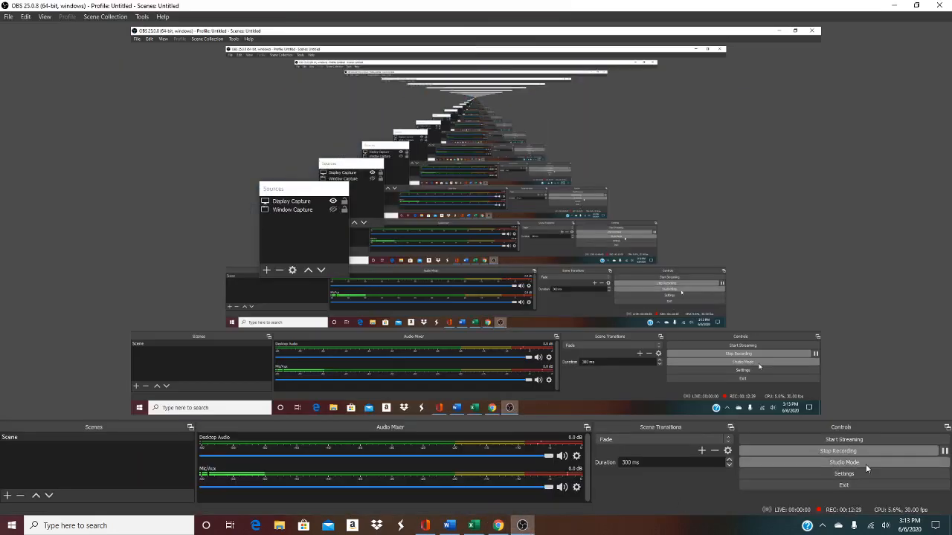
pyautogui.click(498, 525)
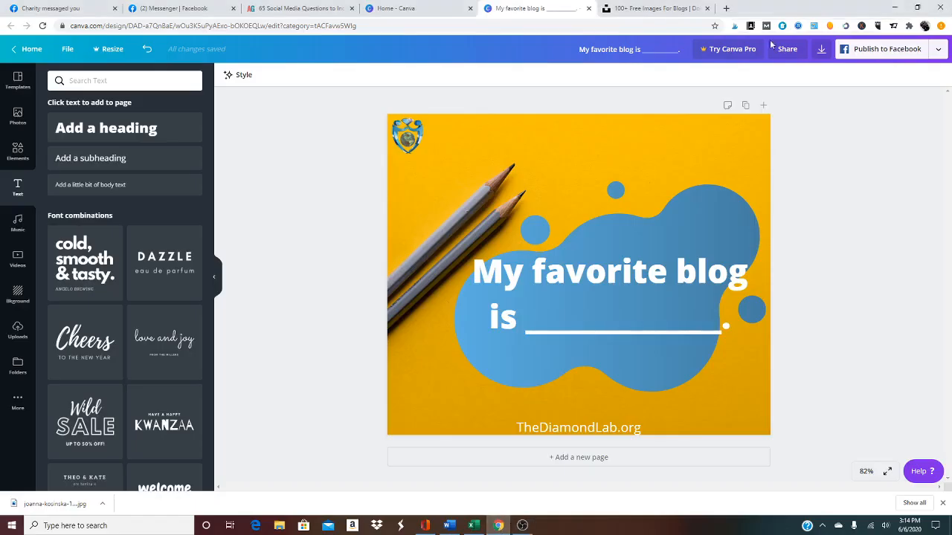
# - Download the finished design as a PNG file
pyautogui.click(824, 49)
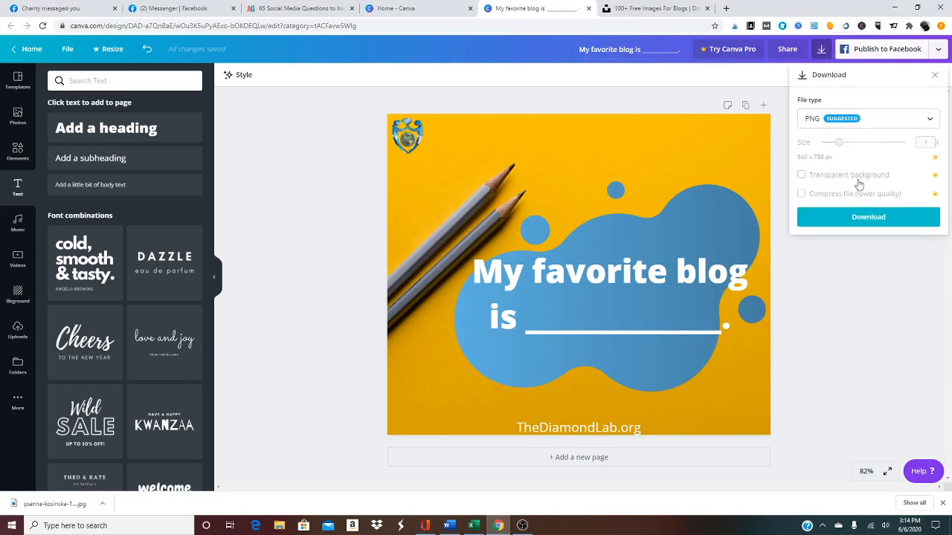
pyautogui.click(845, 218)
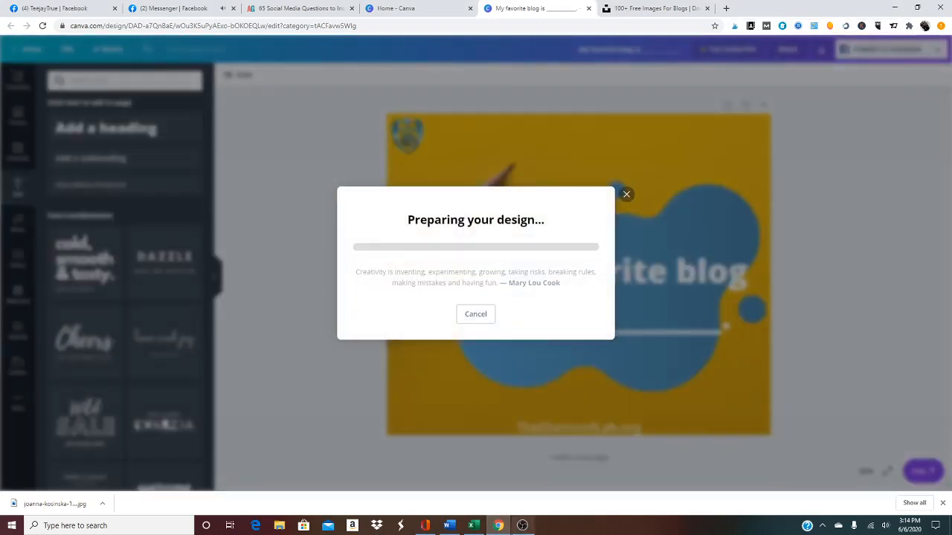
pyautogui.moveTo(523, 525)
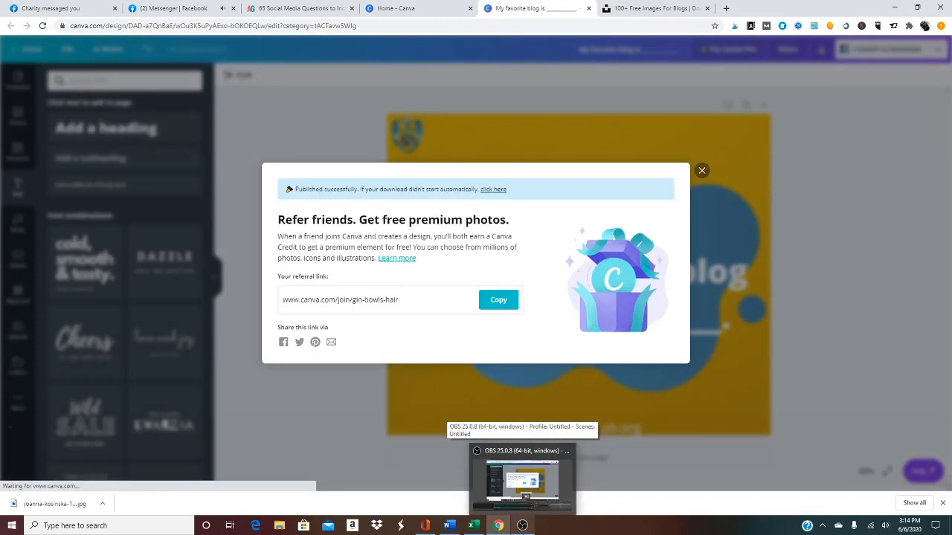